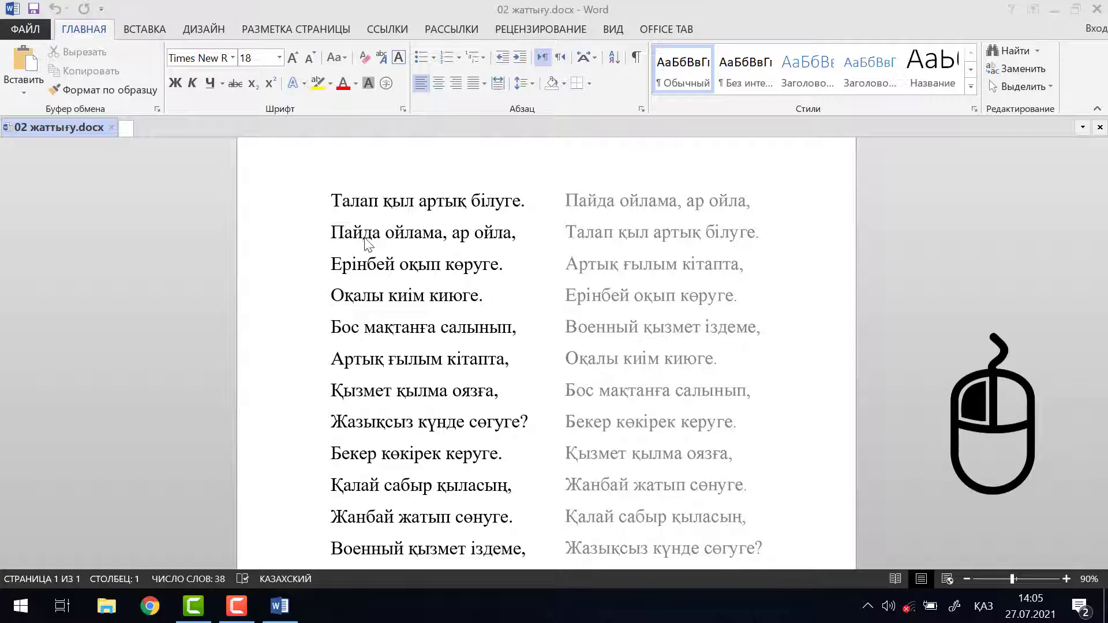
- Select the line "Пайда ойлама, ар ойла," in the black poem column twice, clearing the selection each time
{"action": "left_click", "coordinate": [329, 234]}
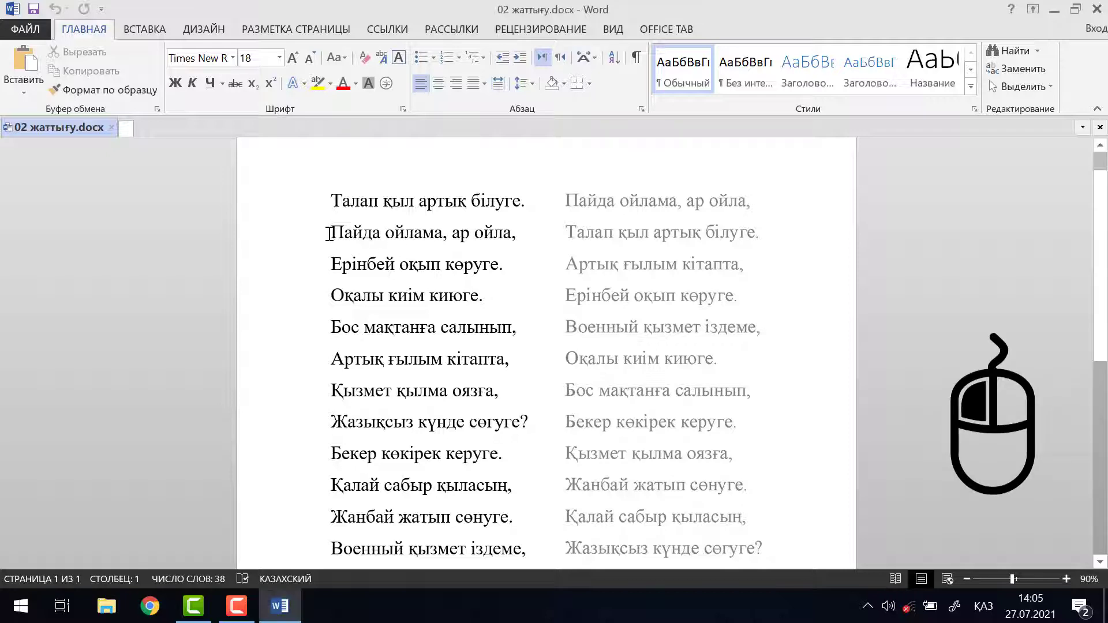
{"action": "left_click_drag", "start_coordinate": [329, 232], "coordinate": [520, 232]}
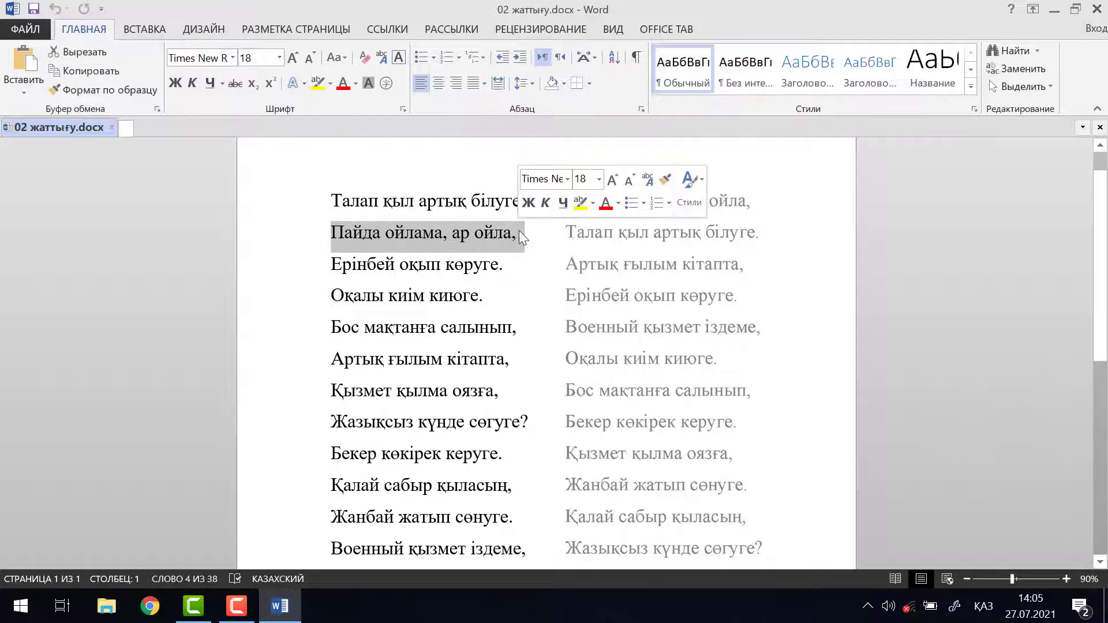
{"action": "left_click", "coordinate": [931, 248]}
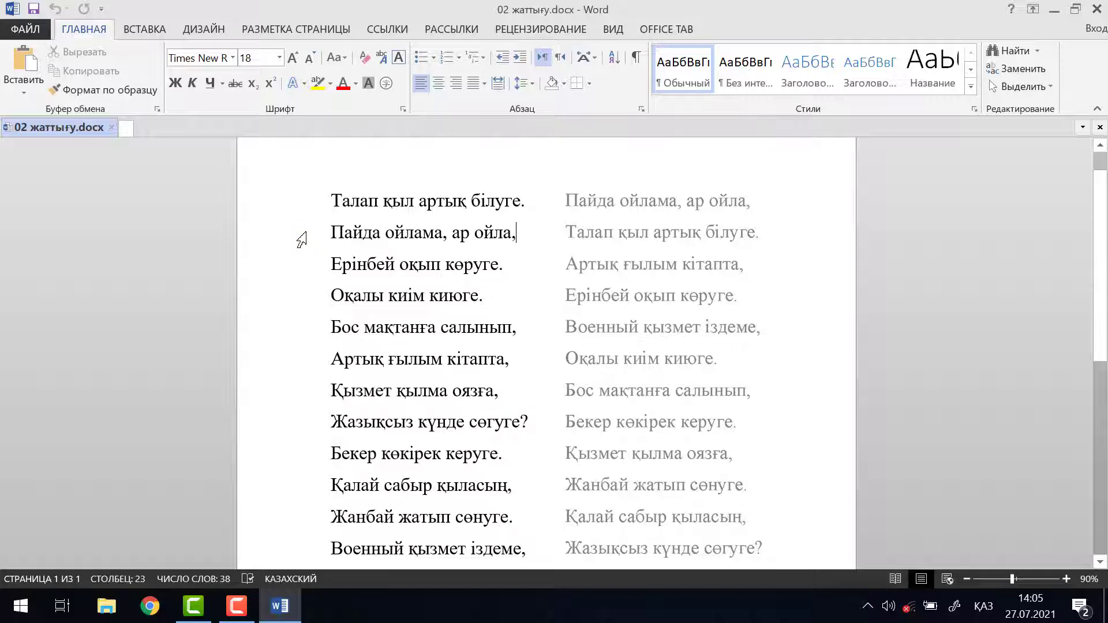
{"action": "left_click", "coordinate": [301, 240]}
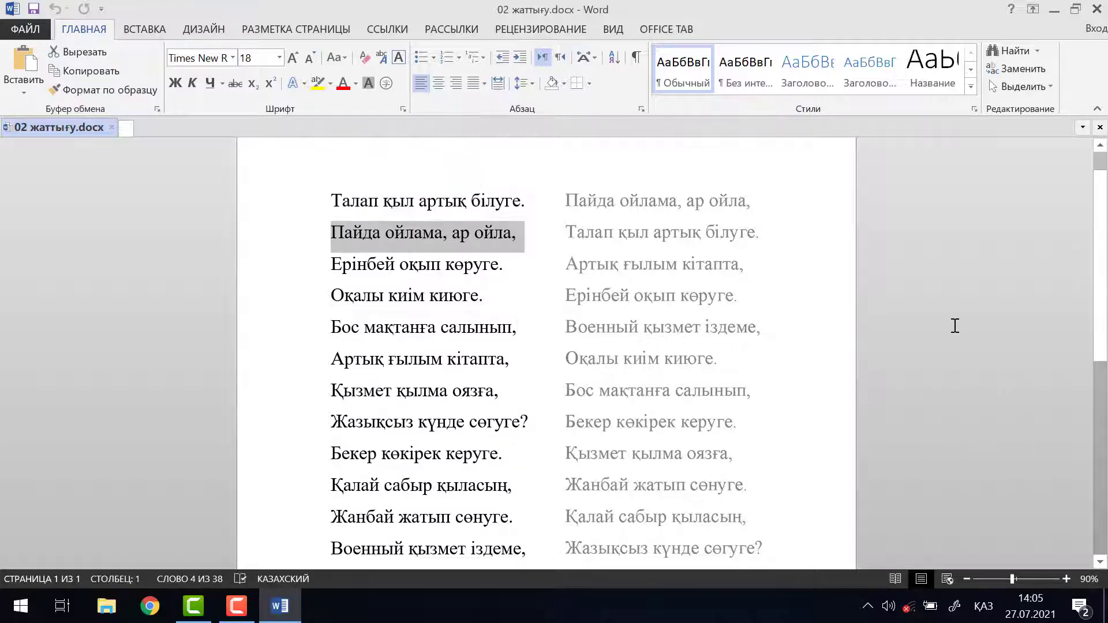
{"action": "left_click", "coordinate": [936, 330]}
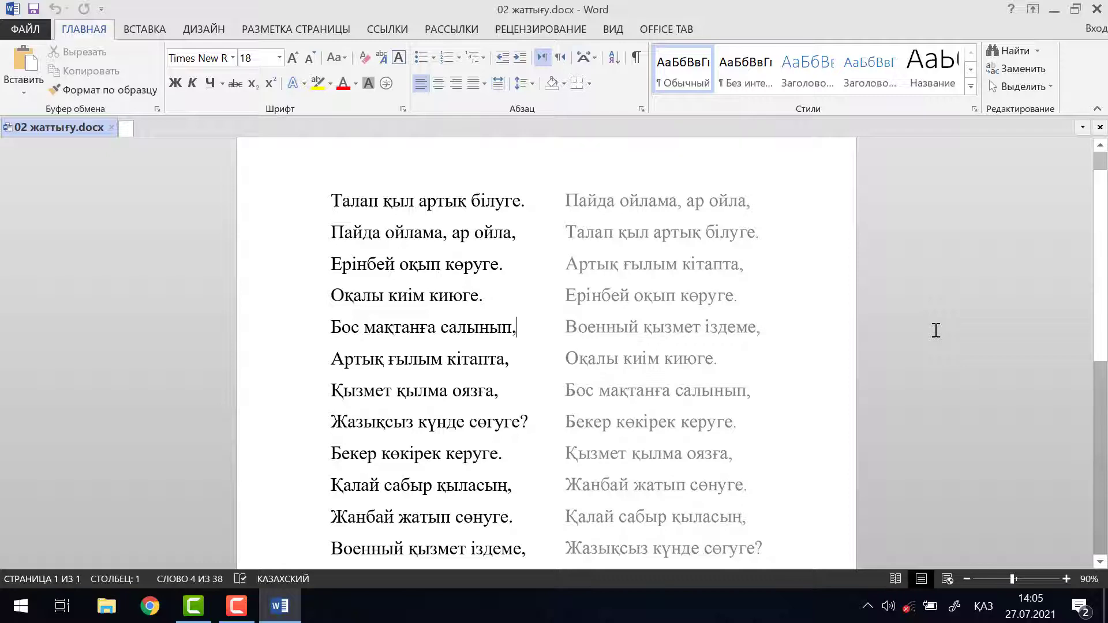
- Select the word "мақтанға" and the whole line "Бос мақтанға салынып," clearing the selection each time
{"action": "double_click", "coordinate": [391, 329]}
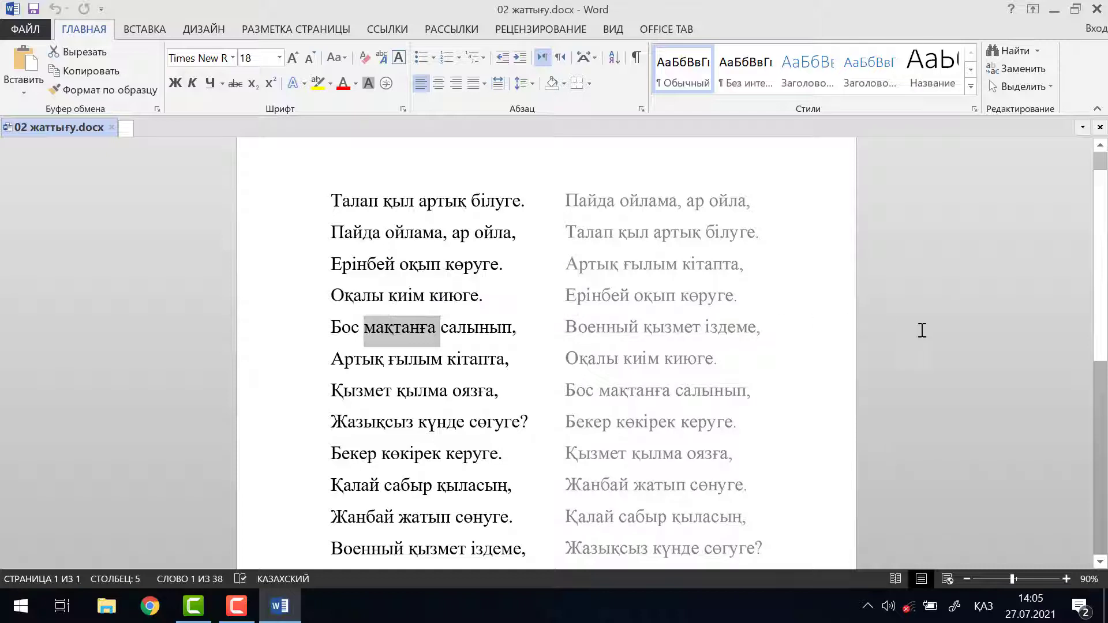
{"action": "key", "text": "End"}
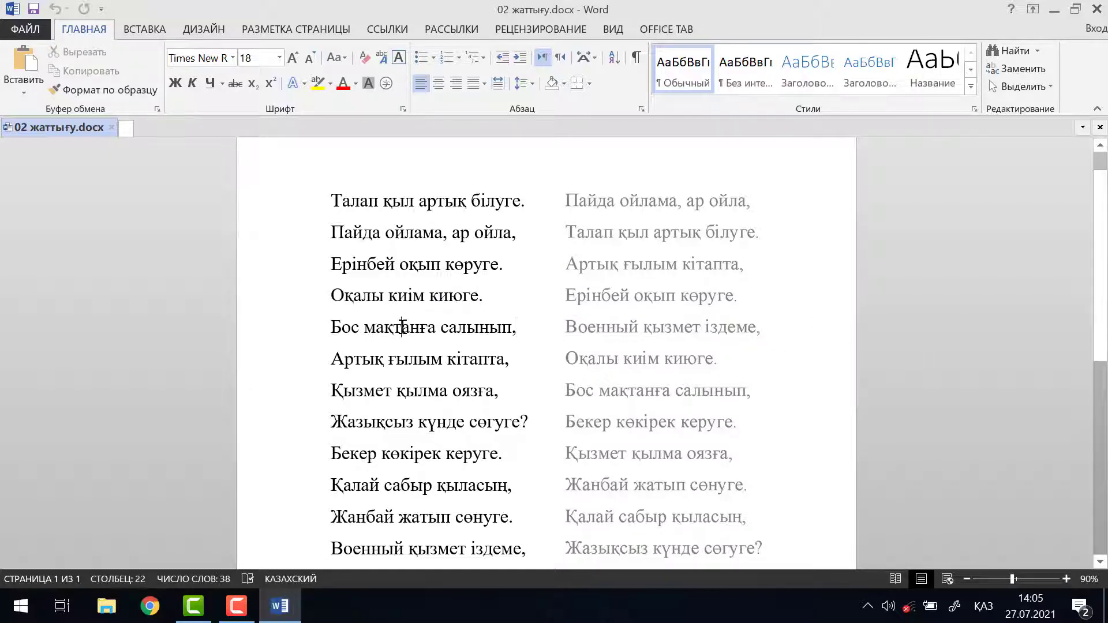
{"action": "triple_click", "coordinate": [402, 327]}
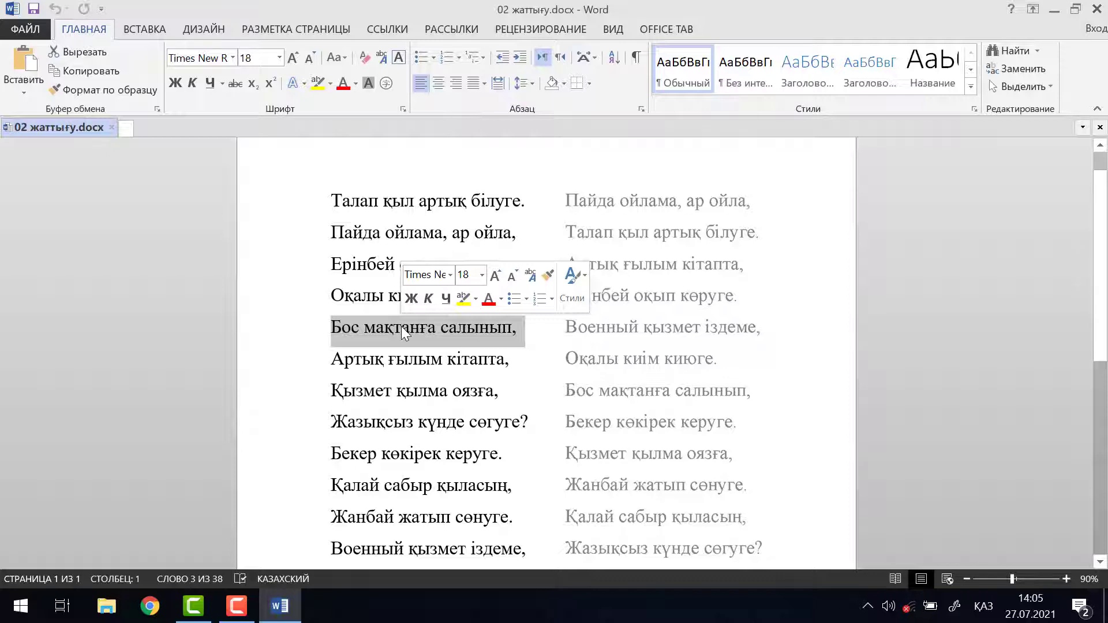
{"action": "left_click", "coordinate": [962, 320]}
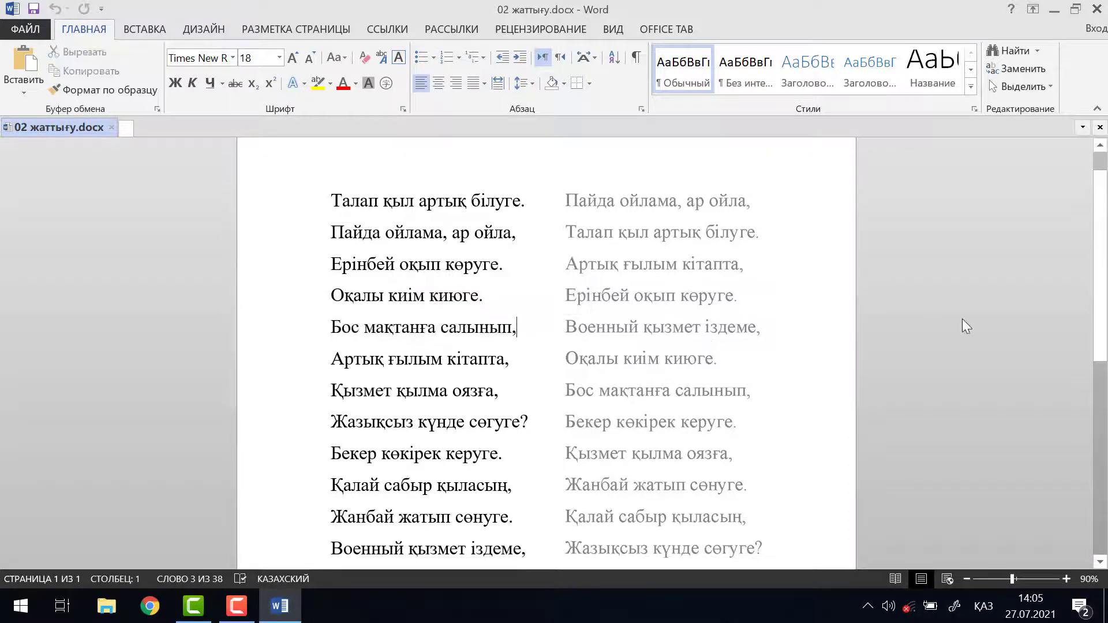
- Cut the line "Пайда ойлама, ар ойла," and paste it above "Талап қыл артық білуге."
{"action": "left_click", "coordinate": [309, 240]}
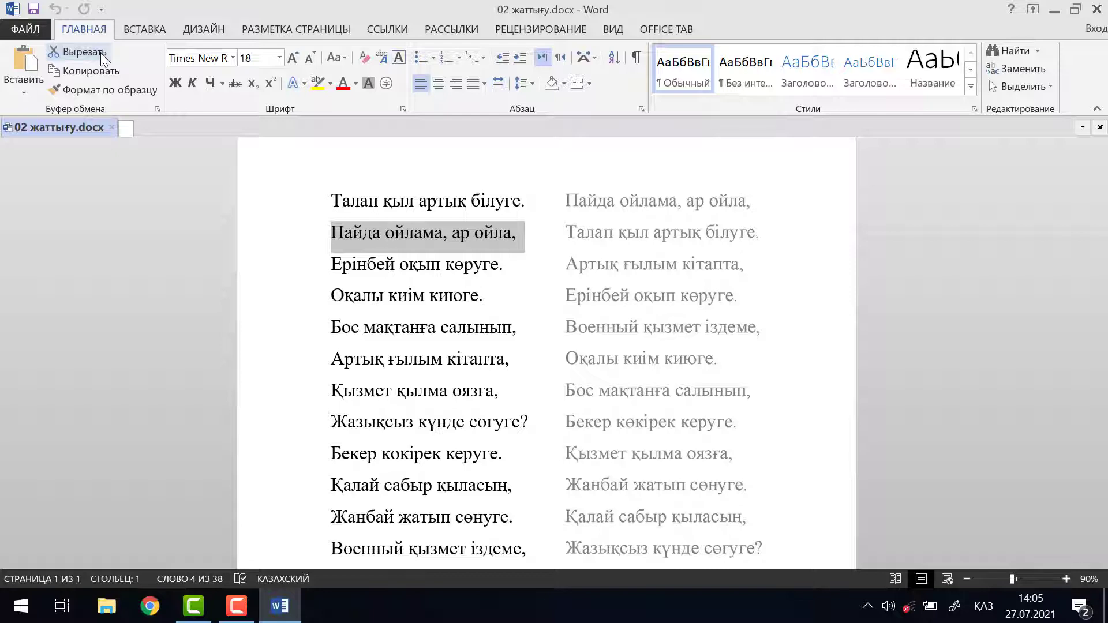
{"action": "left_click", "coordinate": [100, 53]}
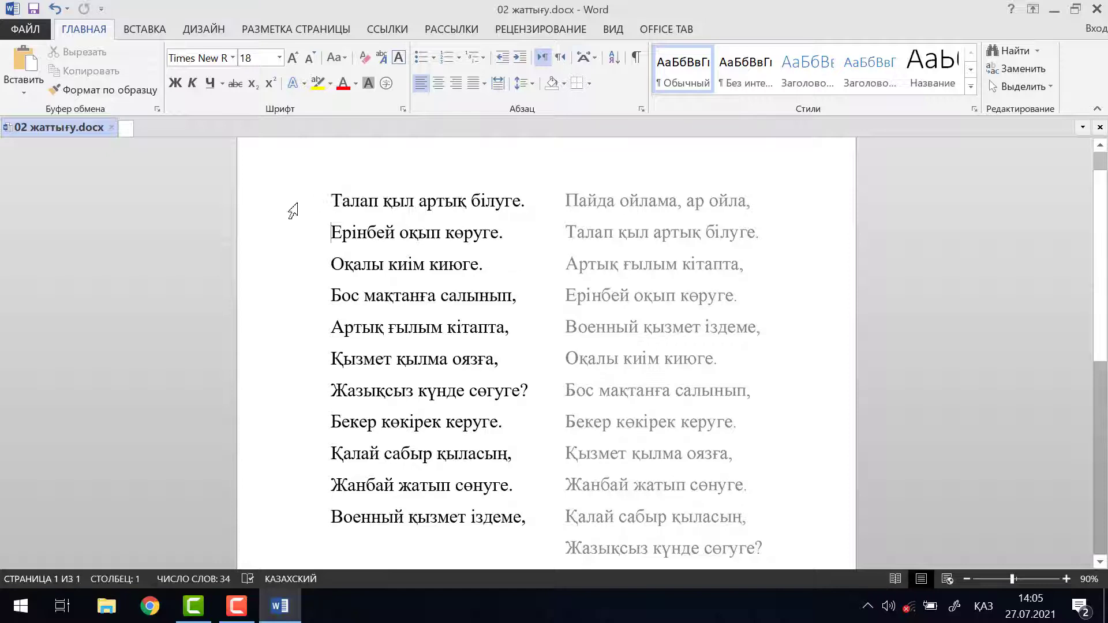
{"action": "left_click", "coordinate": [330, 203]}
{"action": "left_click", "coordinate": [23, 61]}
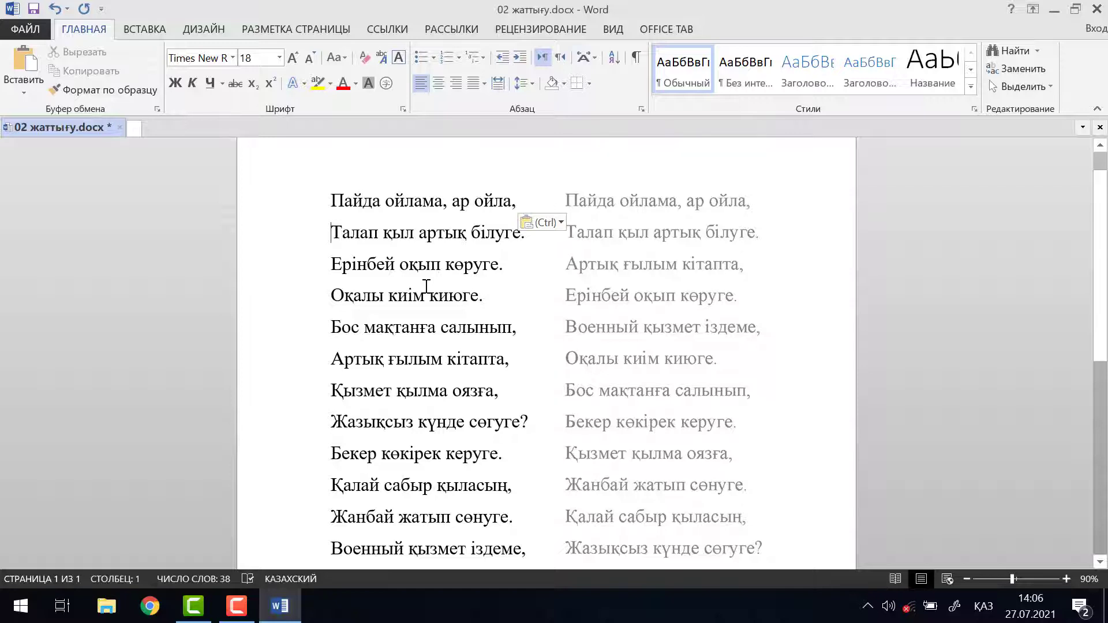
- Cut the line "Артық ғылым кітапта," and paste it above "Ерінбей оқып көруге." keeping the source formatting
{"action": "left_click", "coordinate": [310, 370]}
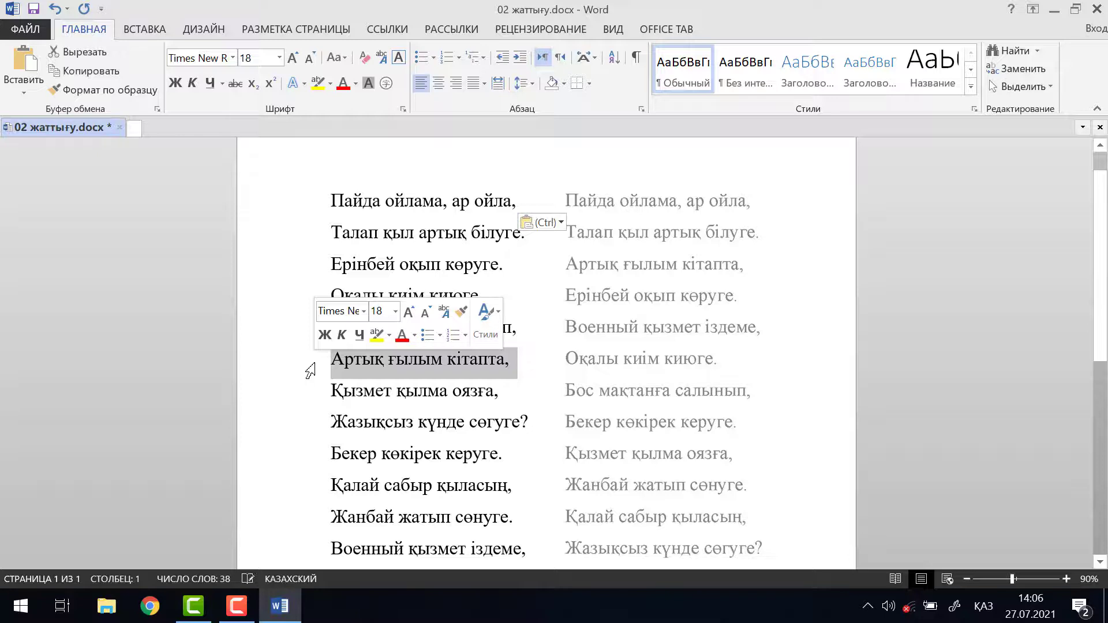
{"action": "right_click", "coordinate": [351, 364]}
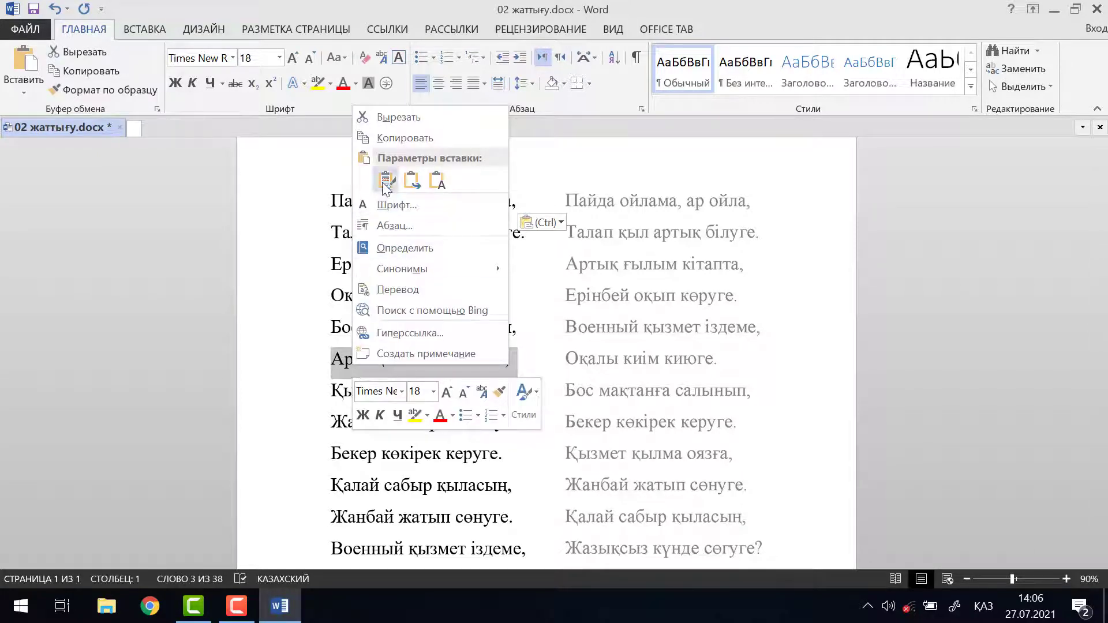
{"action": "left_click", "coordinate": [382, 118]}
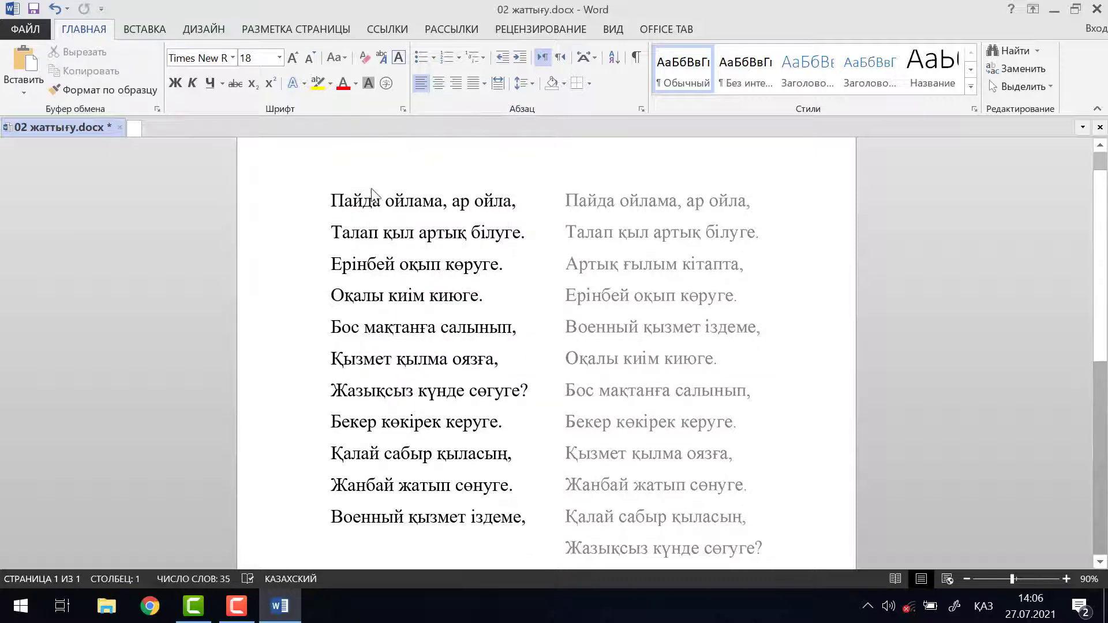
{"action": "left_click", "coordinate": [332, 265]}
{"action": "right_click", "coordinate": [332, 264]}
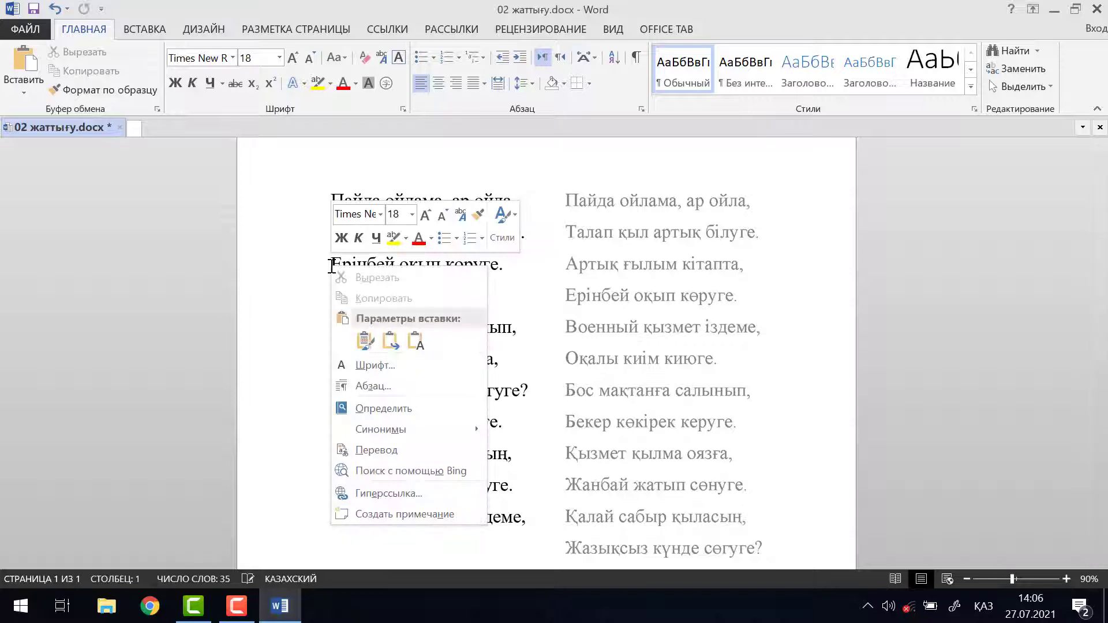
{"action": "left_click", "coordinate": [363, 339]}
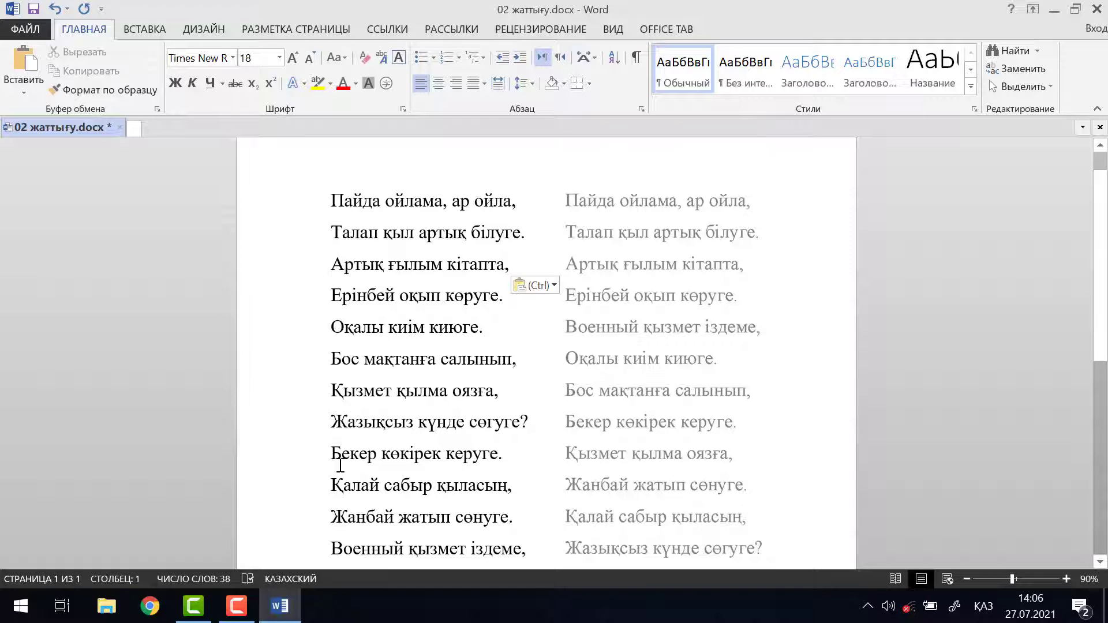
- Cut the line "Военный қызмет іздеме," and paste it above "Оқалы киім киюге."
{"action": "left_click_drag", "start_coordinate": [325, 556], "coordinate": [539, 546]}
{"action": "key", "text": "ctrl+x"}
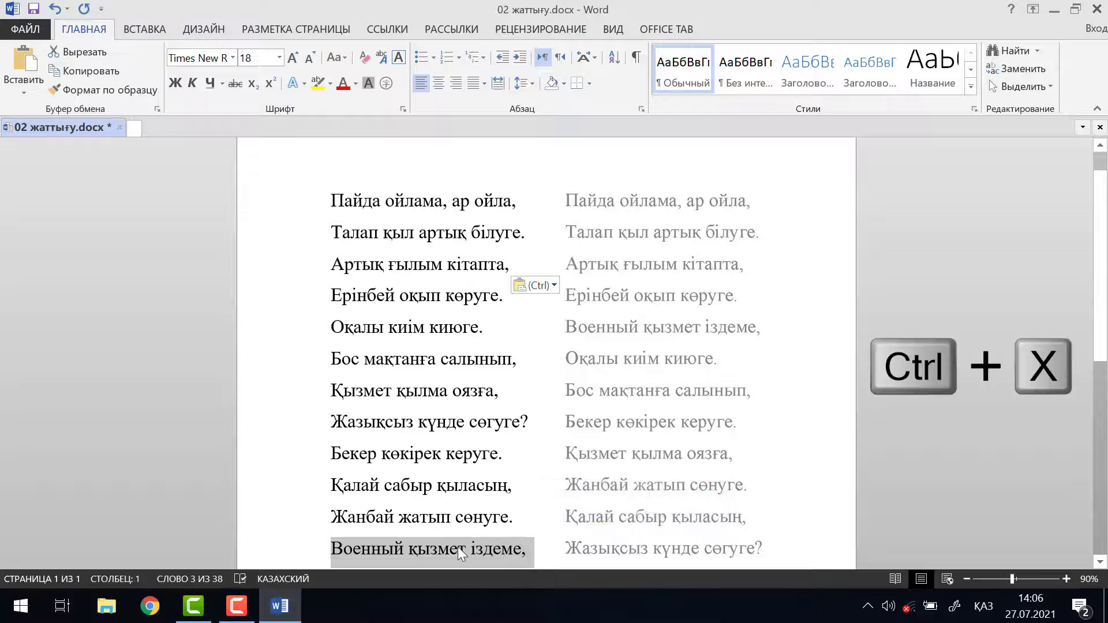
{"action": "key", "text": "ctrl+x"}
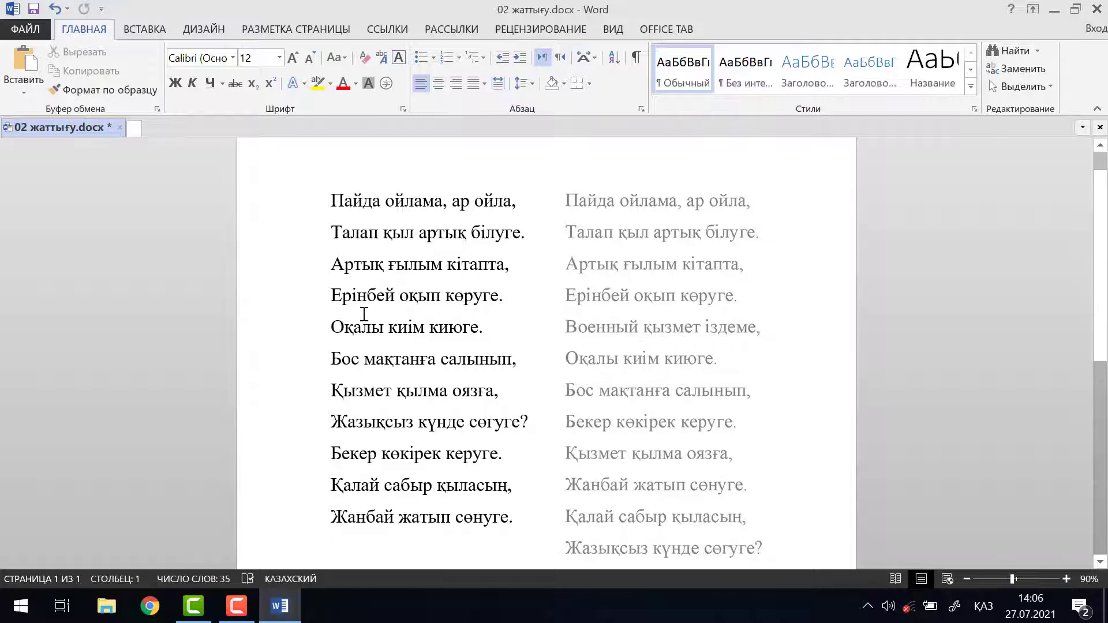
{"action": "left_click", "coordinate": [332, 295]}
{"action": "left_click", "coordinate": [334, 325]}
{"action": "key", "text": "ctrl+v"}
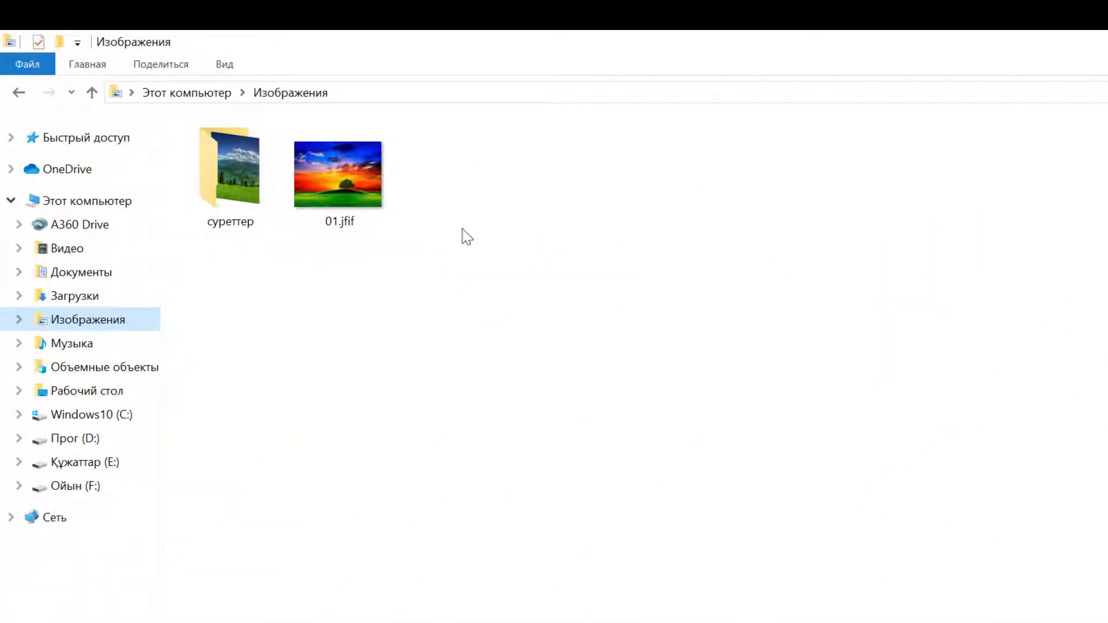
- In File Explorer, move the image 01.jfif from the Изображения folder into its суреттер subfolder by cutting and pasting
{"action": "left_click", "coordinate": [359, 203]}
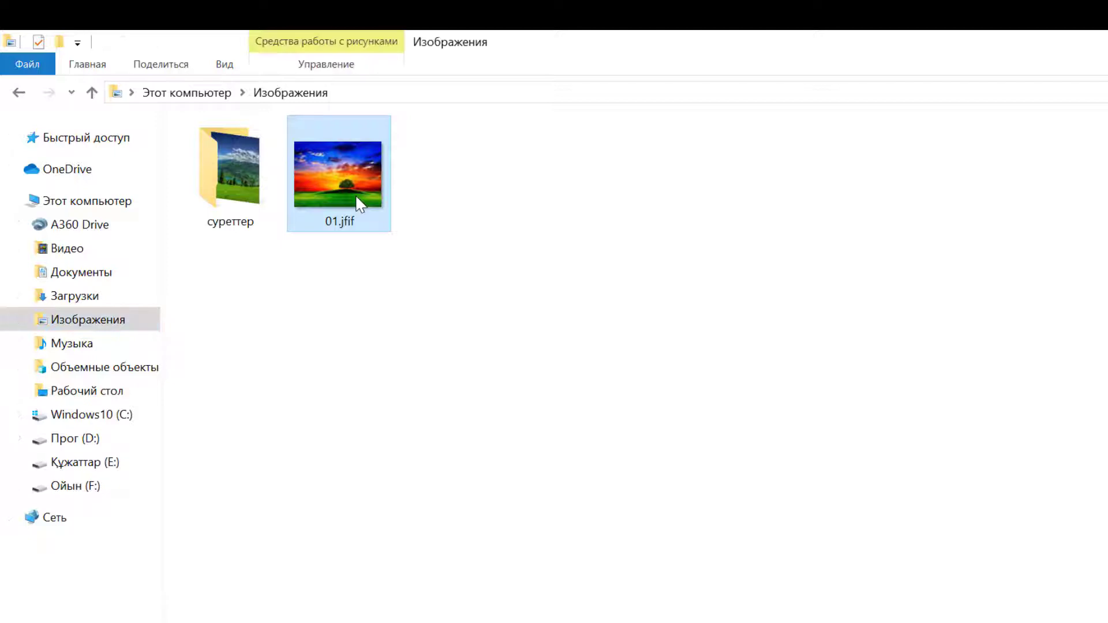
{"action": "key", "text": "ctrl+x"}
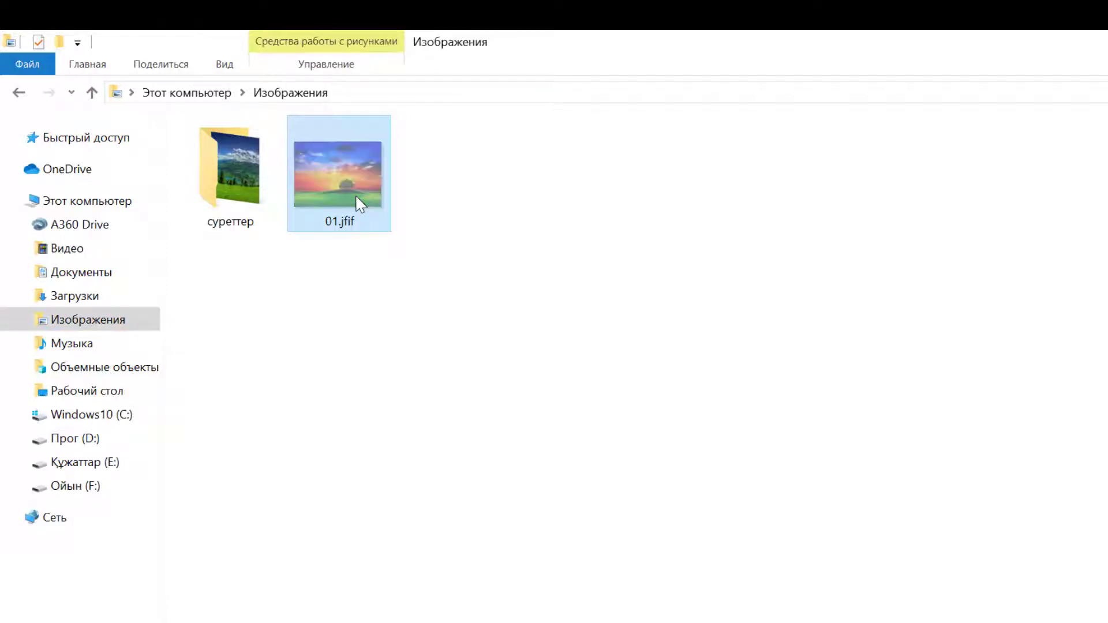
{"action": "left_click", "coordinate": [243, 202]}
{"action": "double_click", "coordinate": [243, 202]}
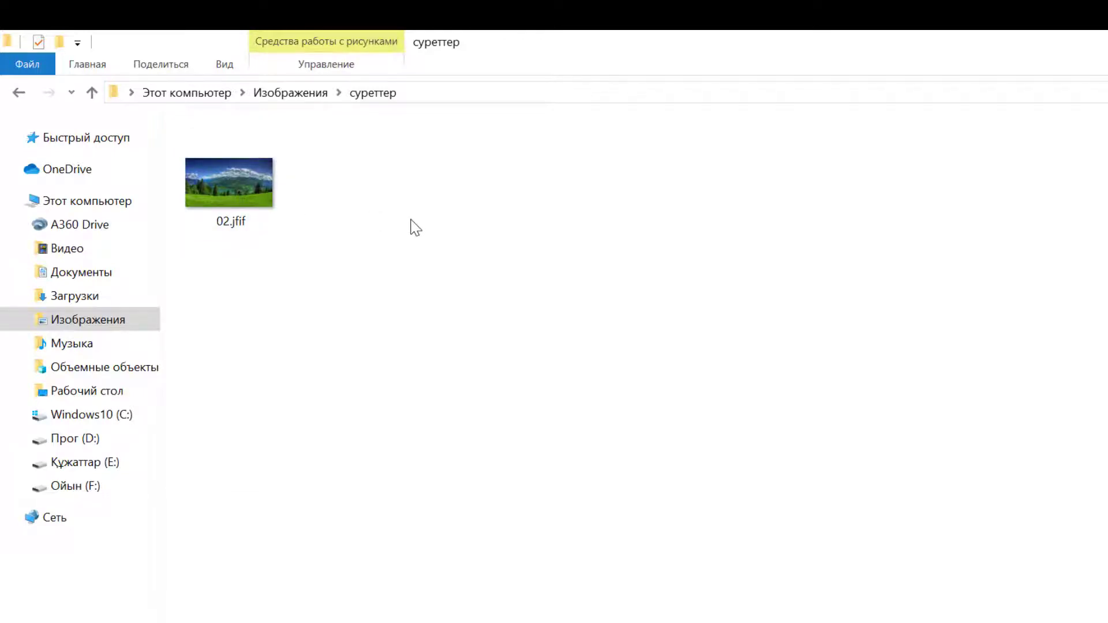
{"action": "key", "text": "ctrl+v"}
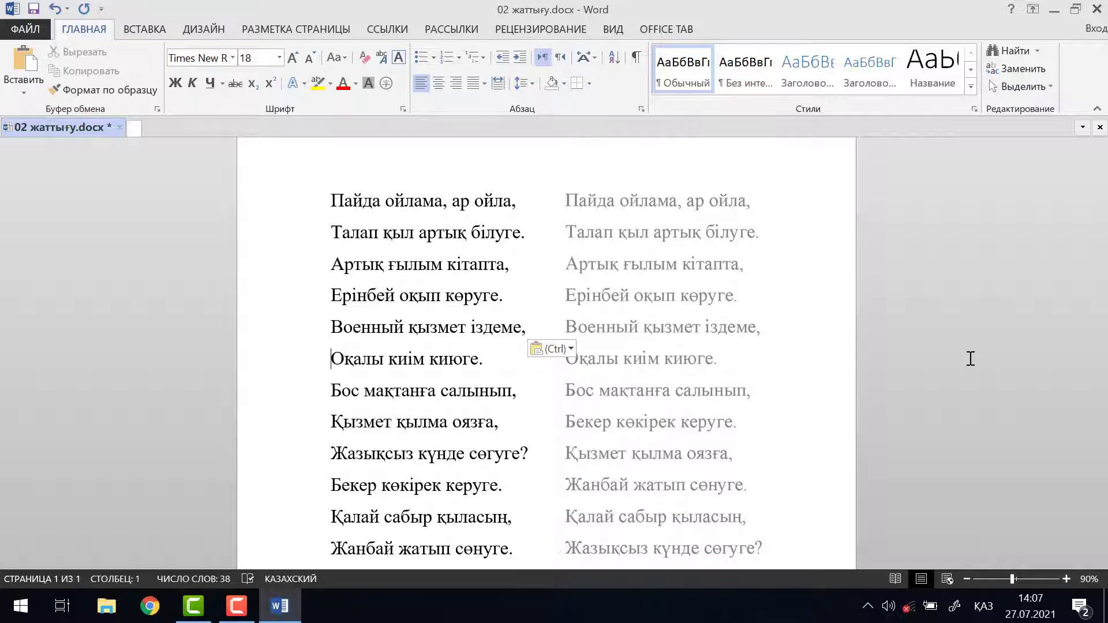
- Back in the Word document, move the line "Бекер көкірек керуге." directly above "Қызмет қылма оязға,"
{"action": "left_click", "coordinate": [312, 496]}
{"action": "left_click_drag", "start_coordinate": [343, 494], "coordinate": [341, 433]}
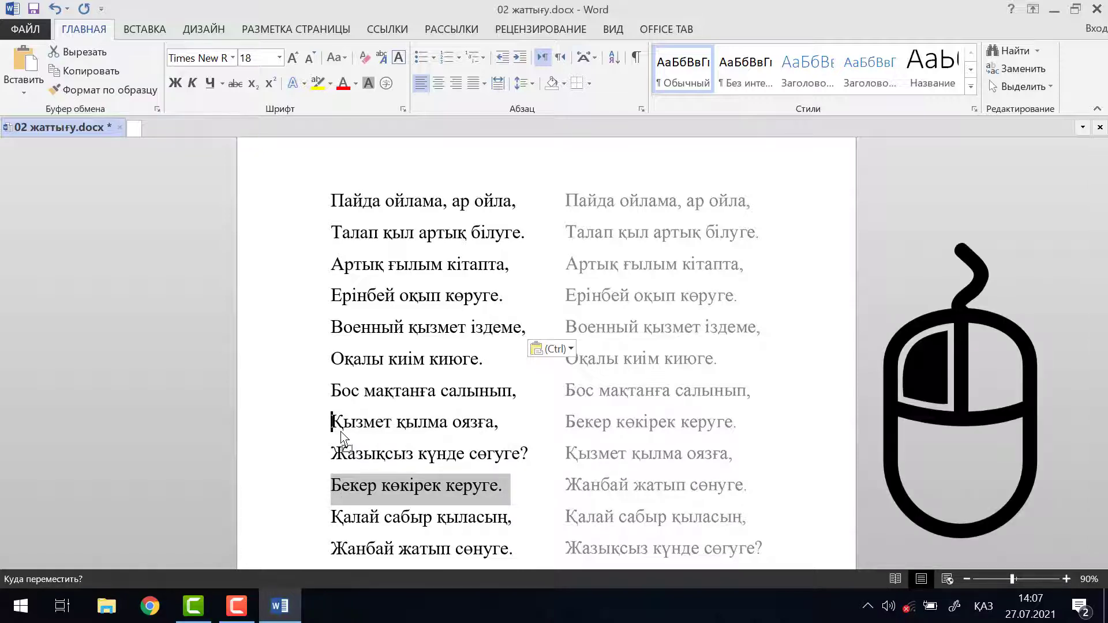
{"action": "left_click_drag", "start_coordinate": [340, 431], "coordinate": [340, 431]}
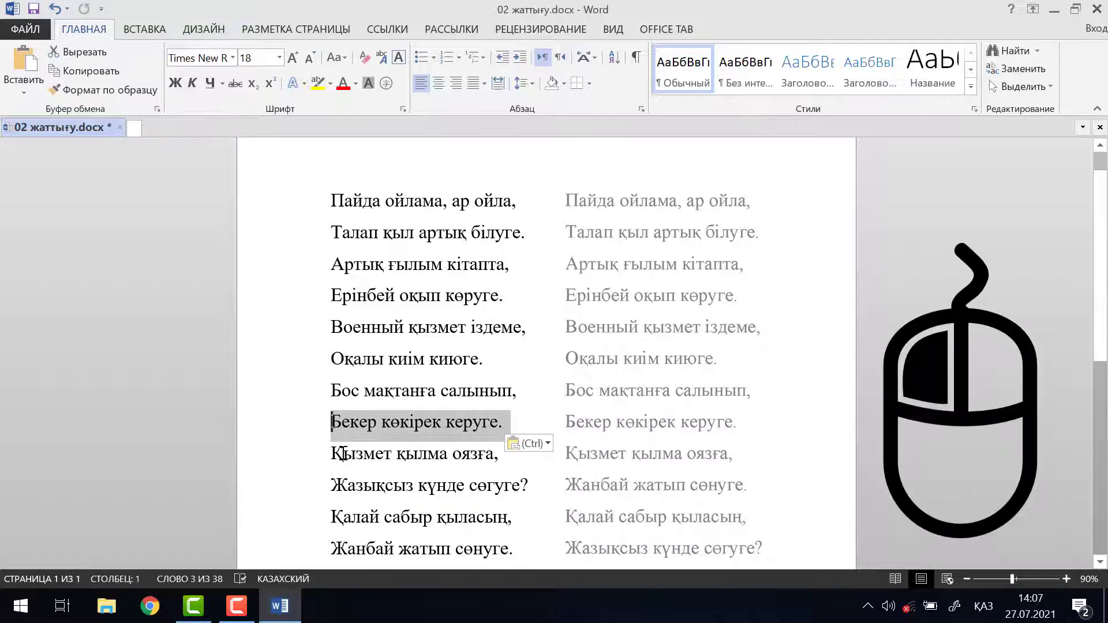
- Move the line "Жанбай жатып сөнуге." directly above "Жазықсыз күнде сөгуге?" and clear the selection
{"action": "left_click", "coordinate": [313, 557]}
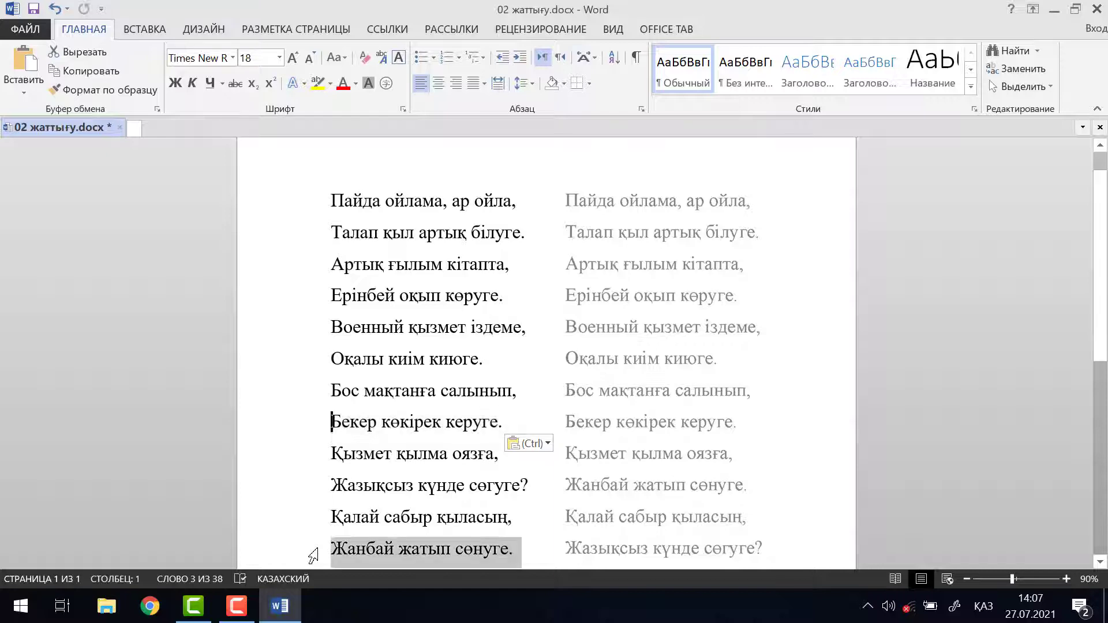
{"action": "left_click_drag", "start_coordinate": [352, 553], "coordinate": [350, 494]}
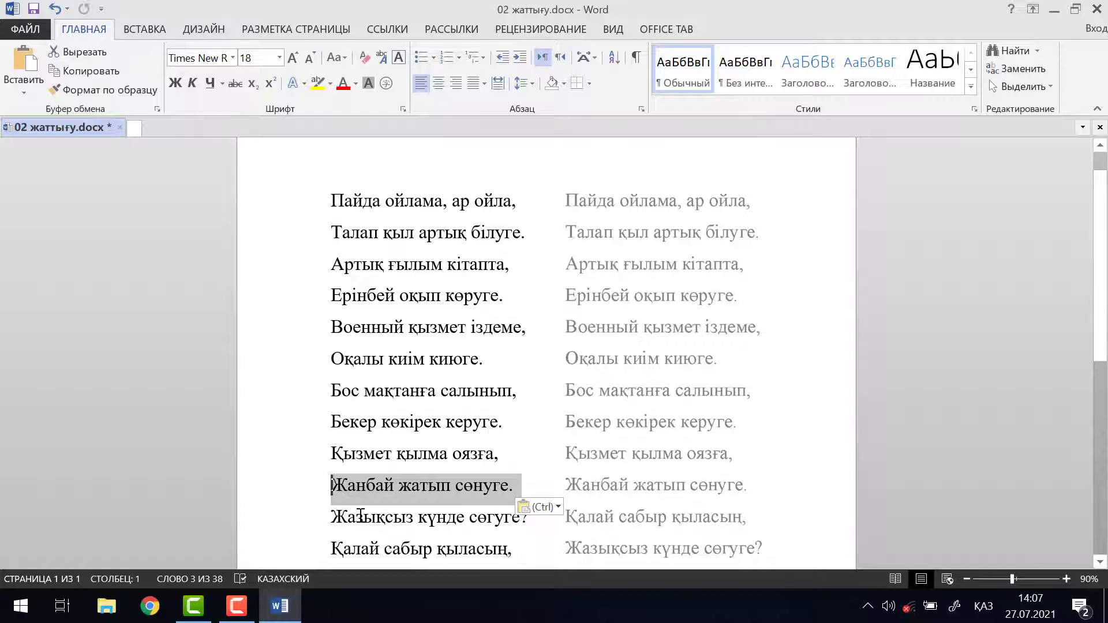
{"action": "left_click", "coordinate": [1014, 463]}
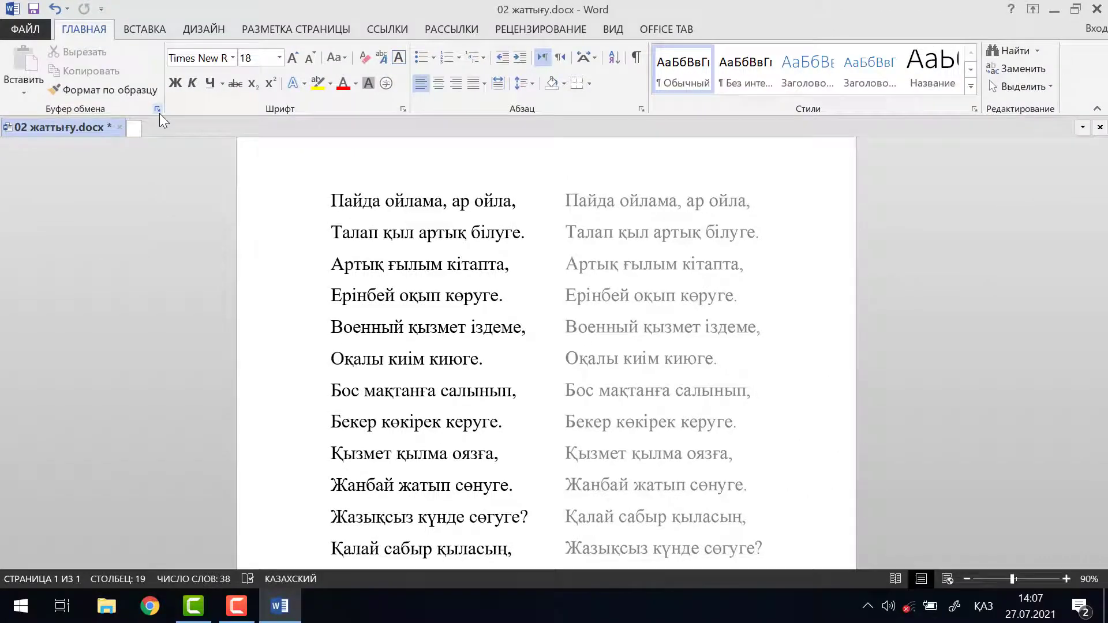
- Display the clipboard contents and cut the line "Талап қыл артық білуге." from the poem
{"action": "left_click", "coordinate": [438, 311]}
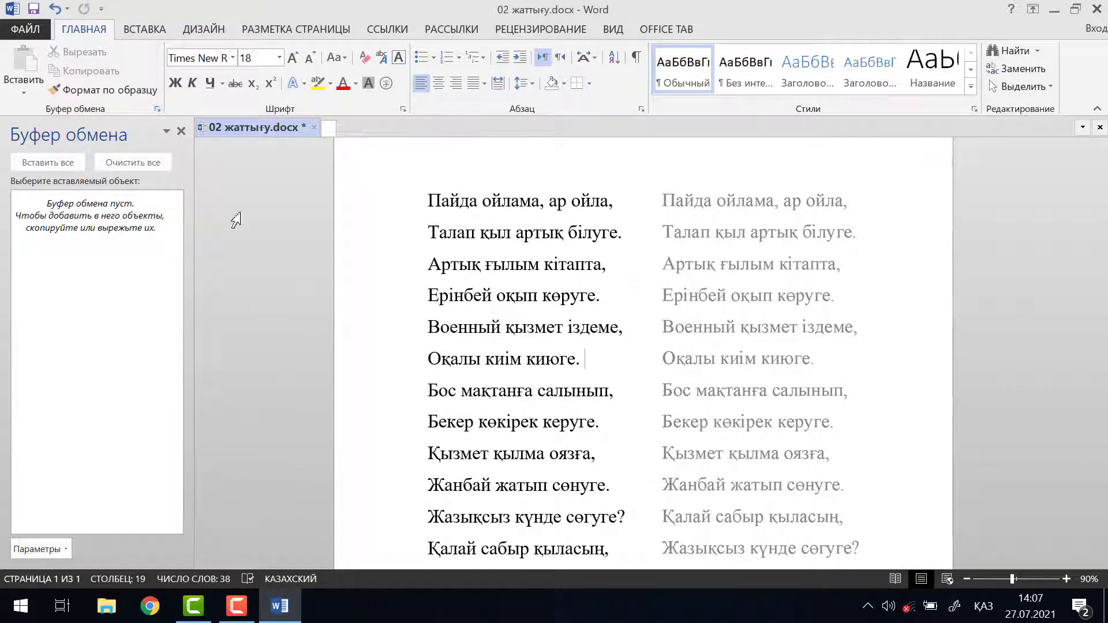
{"action": "left_click", "coordinate": [404, 230]}
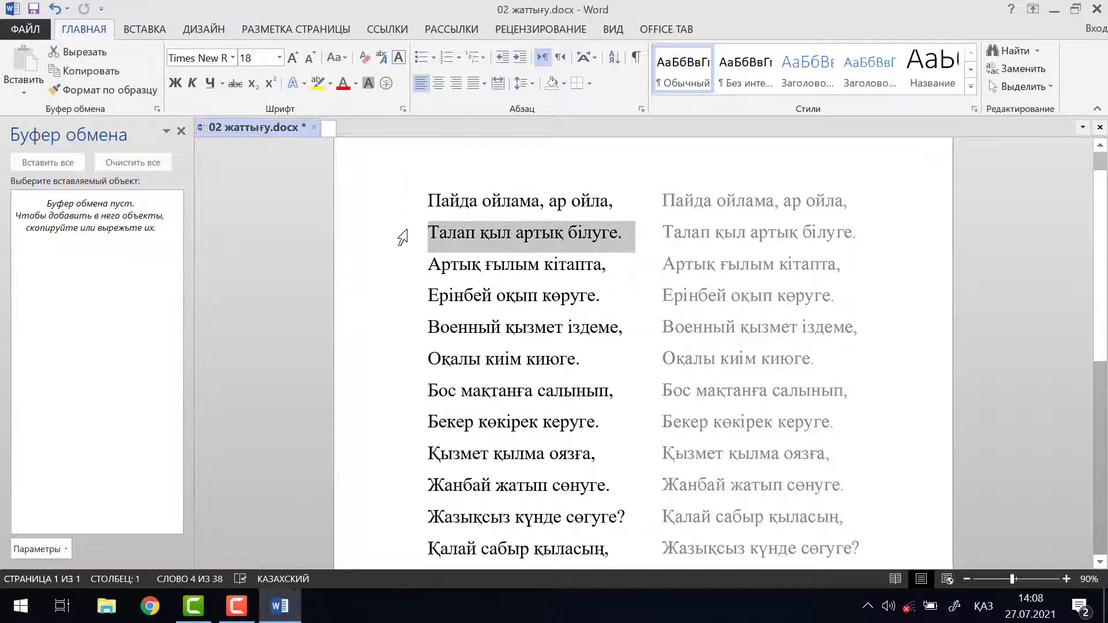
{"action": "key", "text": "ctrl+x"}
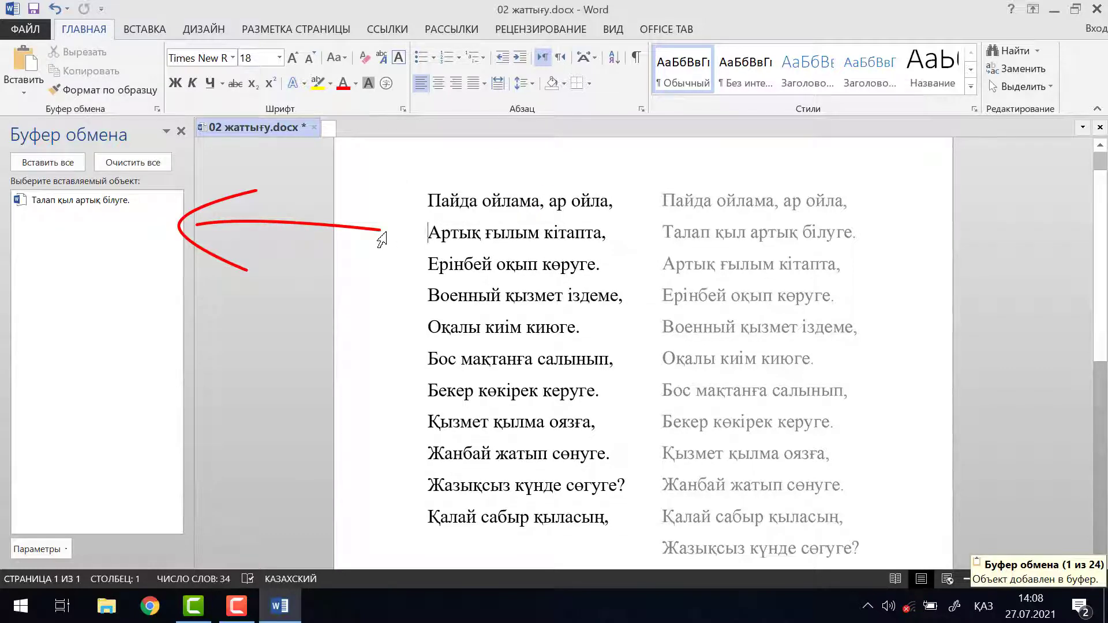
- Cut every remaining line of the black poem column separately, so each is stored as its own clipboard item
{"action": "left_click", "coordinate": [407, 202]}
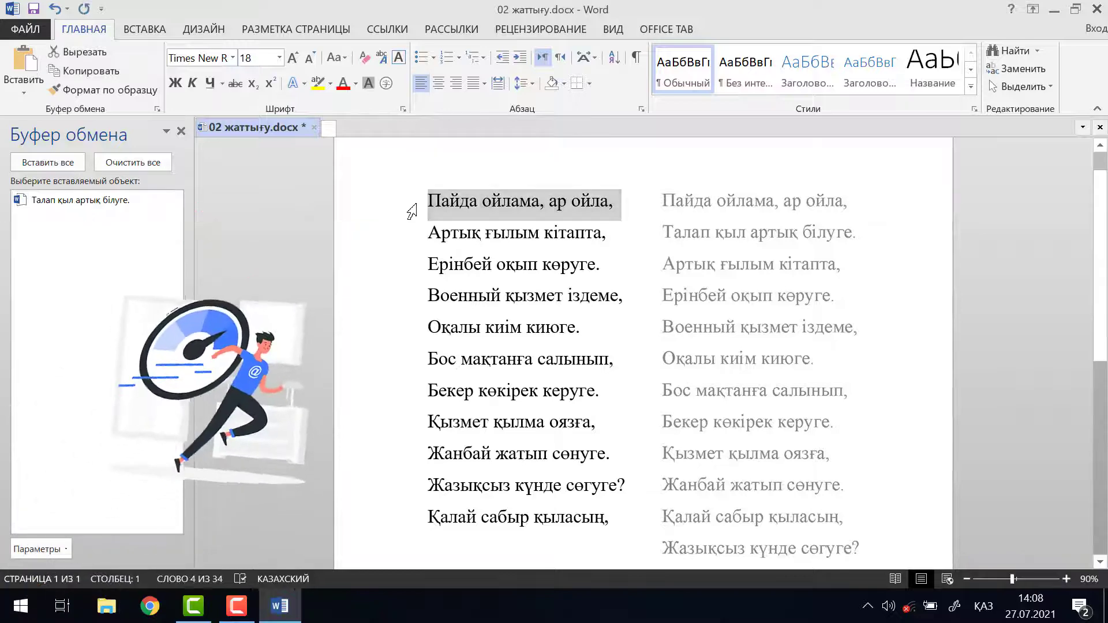
{"action": "key", "text": "ctrl+x"}
{"action": "left_click", "coordinate": [404, 295]}
{"action": "key", "text": "ctrl+x"}
{"action": "left_click", "coordinate": [403, 265]}
{"action": "key", "text": "ctrl+x"}
{"action": "left_click", "coordinate": [403, 236]}
{"action": "key", "text": "ctrl+x"}
{"action": "left_click", "coordinate": [402, 266]}
{"action": "key", "text": "ctrl+x"}
{"action": "left_click", "coordinate": [402, 235]}
{"action": "key", "text": "ctrl+x"}
{"action": "left_click", "coordinate": [402, 207]}
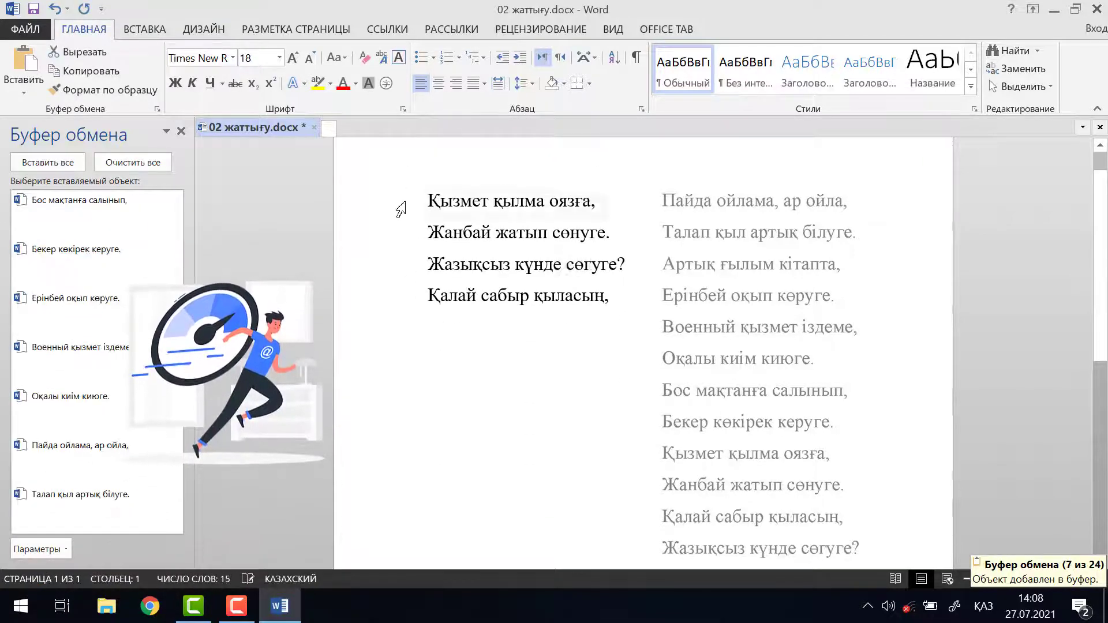
{"action": "left_click", "coordinate": [402, 236]}
{"action": "key", "text": "ctrl+x"}
{"action": "left_click", "coordinate": [400, 206]}
{"action": "key", "text": "ctrl+x"}
{"action": "scroll", "coordinate": [94, 332], "scroll_direction": "down", "scroll_amount": 5}
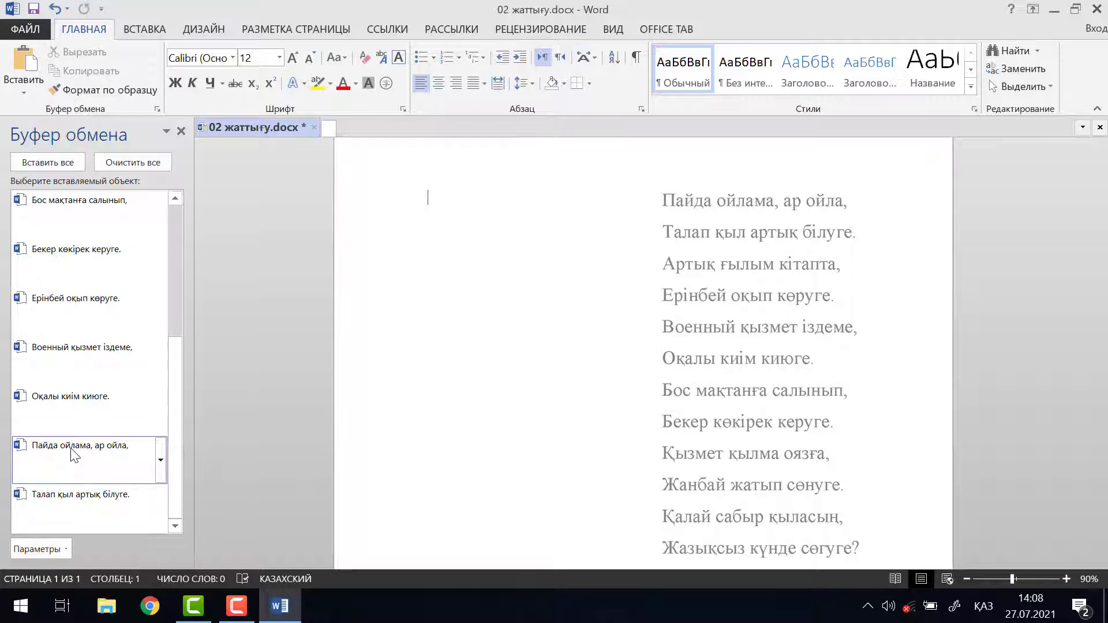
- Paste the stored lines into the document in the order of the grey sample, and empty and close the clipboard pane
{"action": "left_click", "coordinate": [73, 455]}
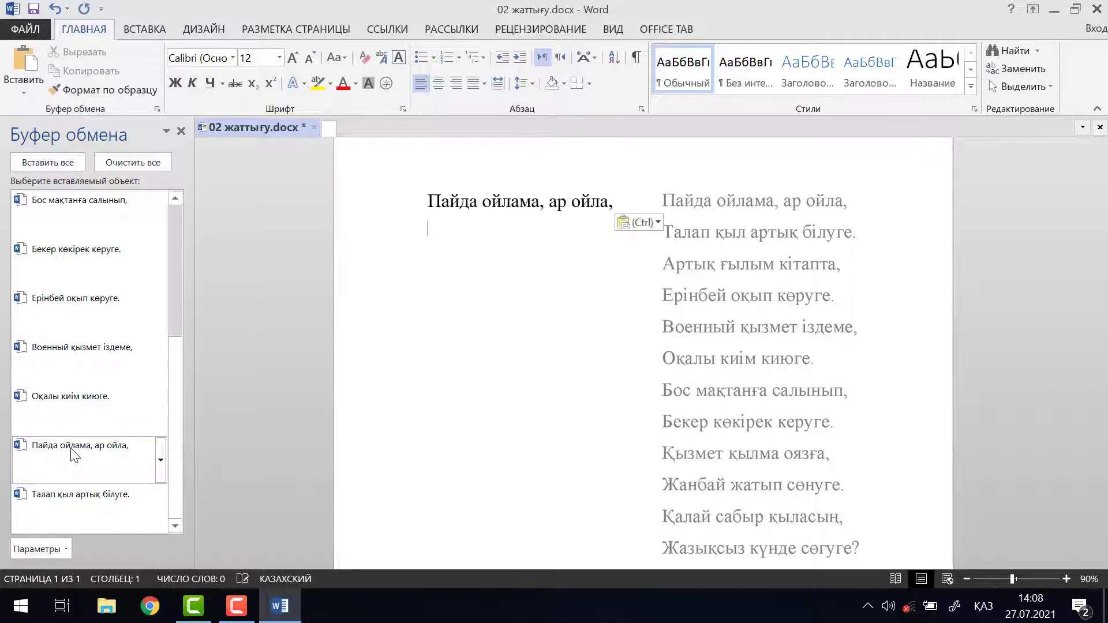
{"action": "left_click", "coordinate": [81, 501]}
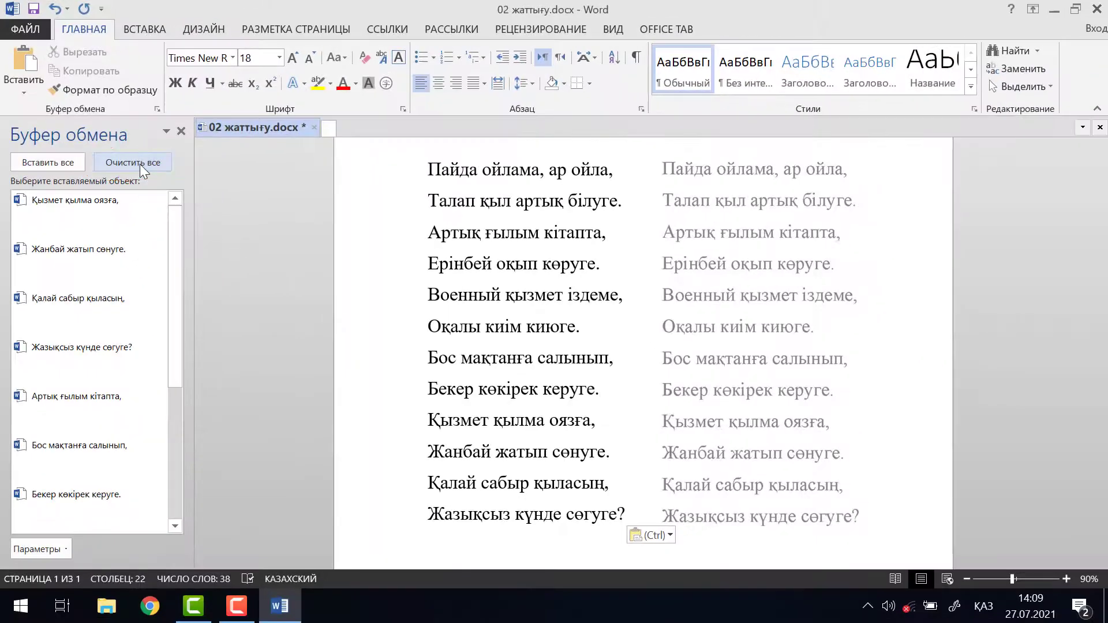
{"action": "left_click", "coordinate": [139, 164]}
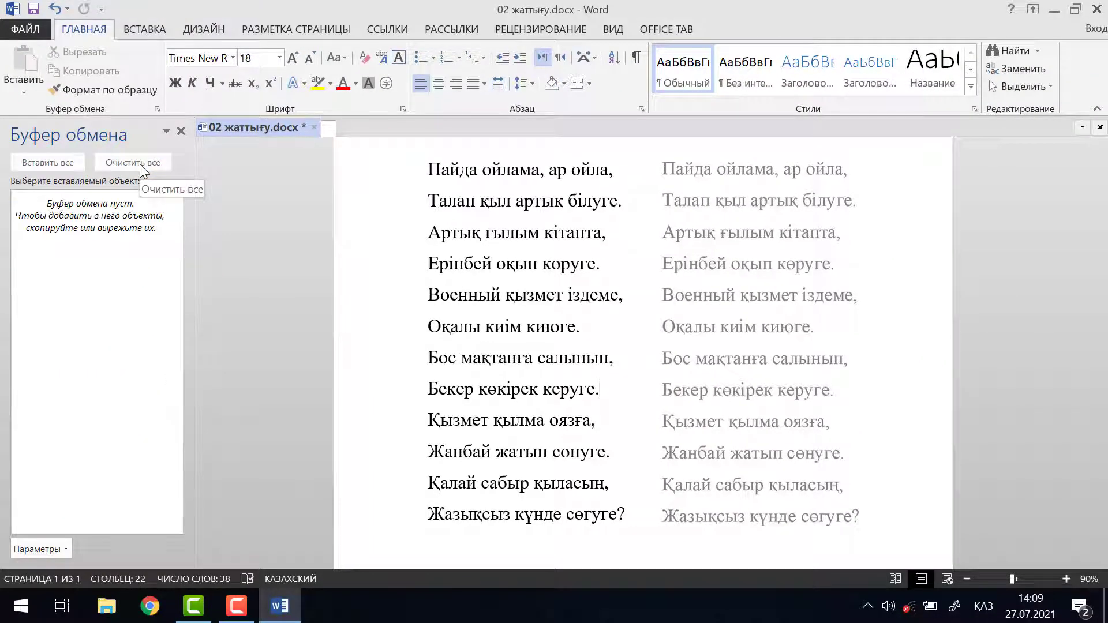
{"action": "left_click", "coordinate": [182, 135]}
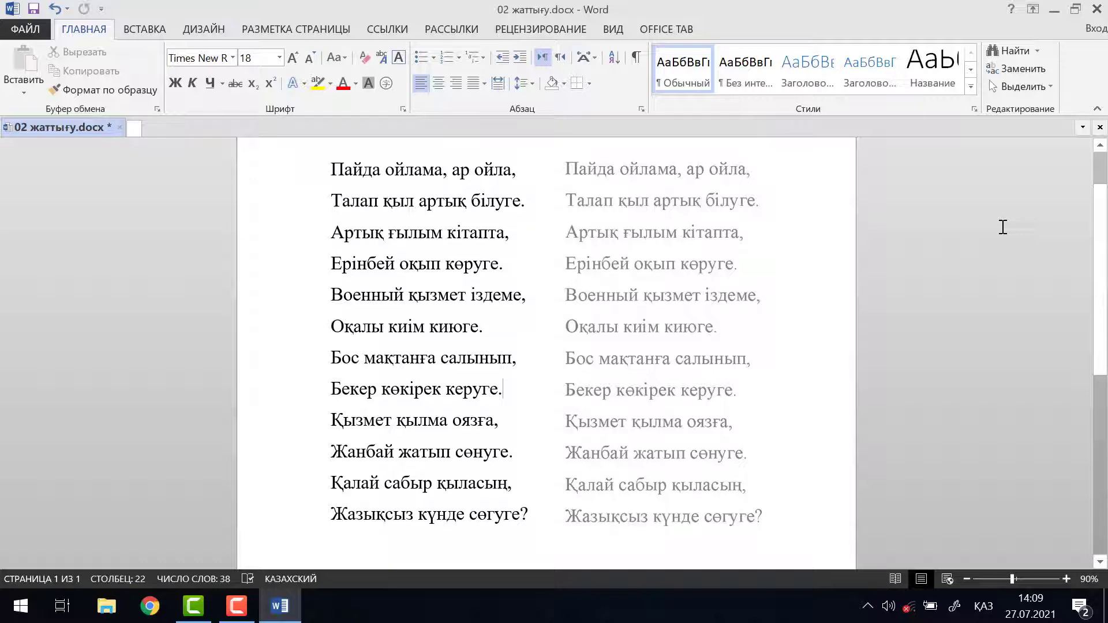
- Select all the black poem lines, once across the text and once from the margin beside it, clearing the selection each time
{"action": "left_click", "coordinate": [330, 169]}
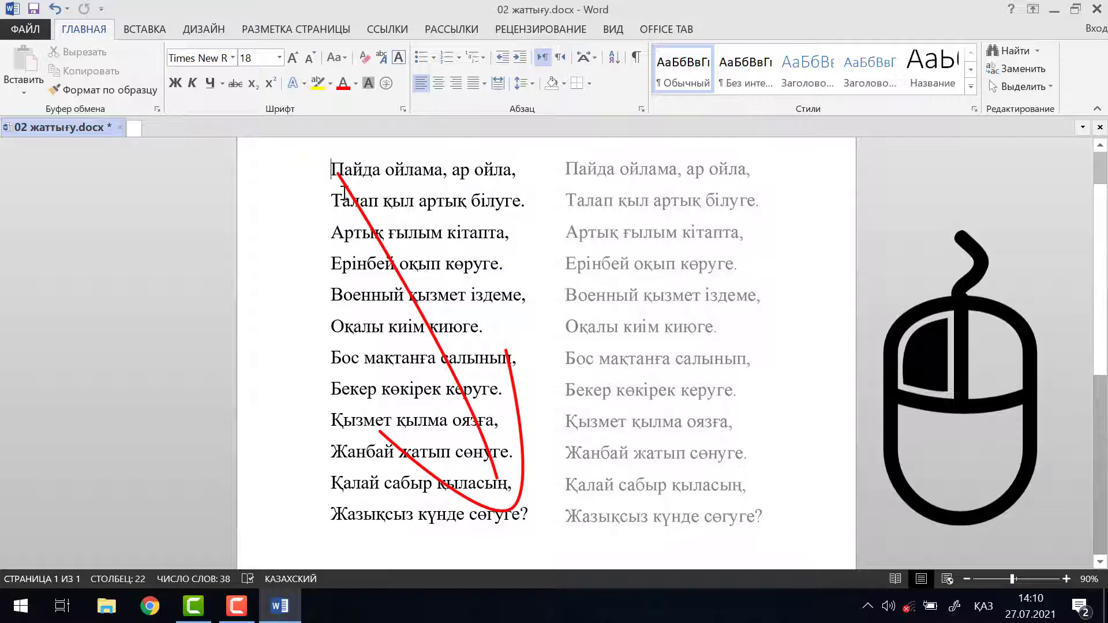
{"action": "mouse_move", "coordinate": [344, 193]}
{"action": "left_mouse_down"}
{"action": "mouse_move", "coordinate": [404, 364]}
{"action": "mouse_move", "coordinate": [527, 554]}
{"action": "mouse_move", "coordinate": [577, 519]}
{"action": "mouse_move", "coordinate": [594, 473]}
{"action": "left_mouse_up"}
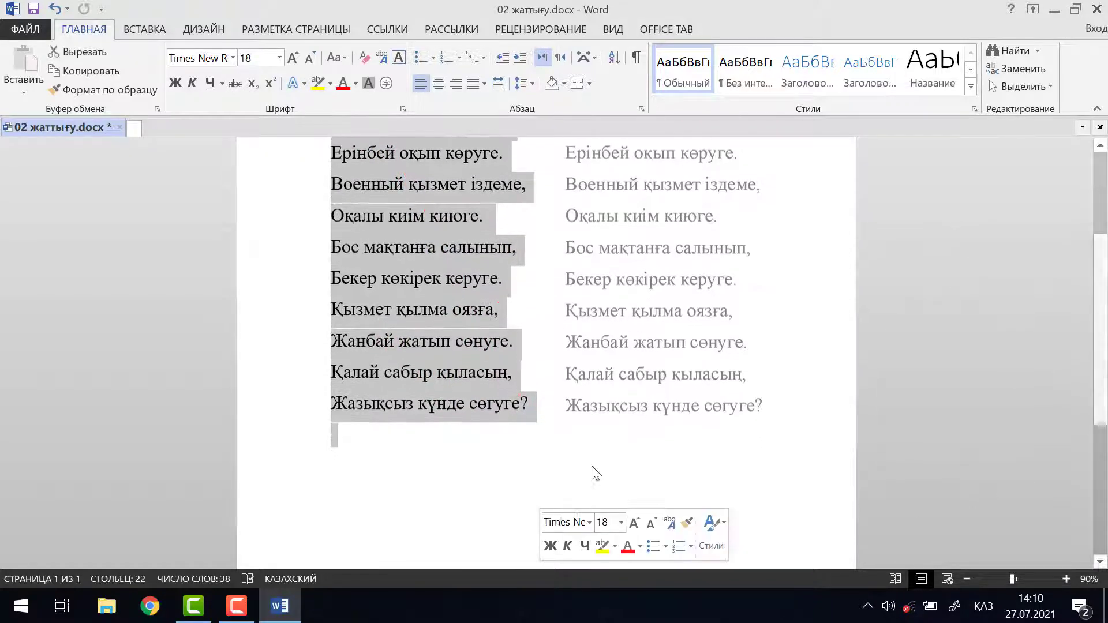
{"action": "left_click", "coordinate": [924, 362]}
{"action": "scroll", "coordinate": [924, 362], "scroll_direction": "up", "scroll_amount": 2}
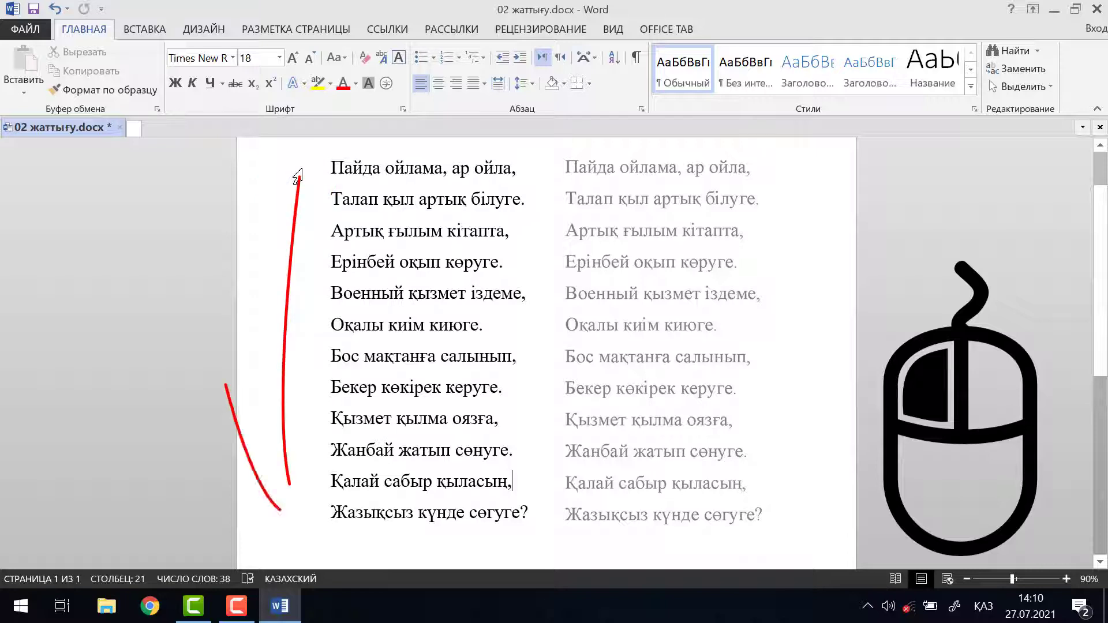
{"action": "left_click_drag", "start_coordinate": [295, 171], "coordinate": [291, 514]}
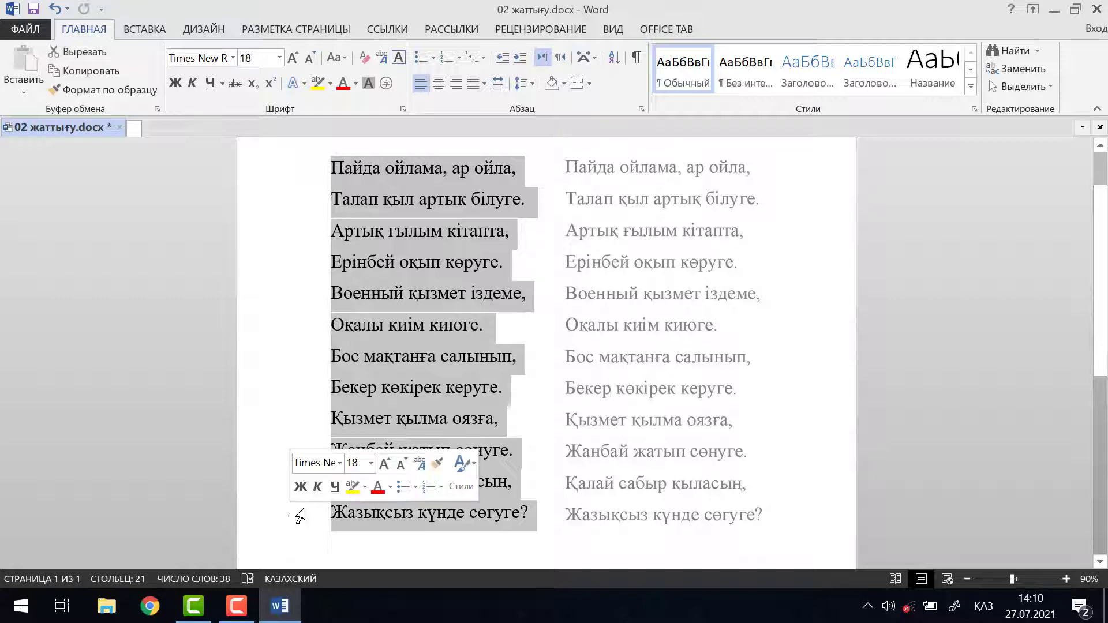
{"action": "left_click", "coordinate": [999, 385]}
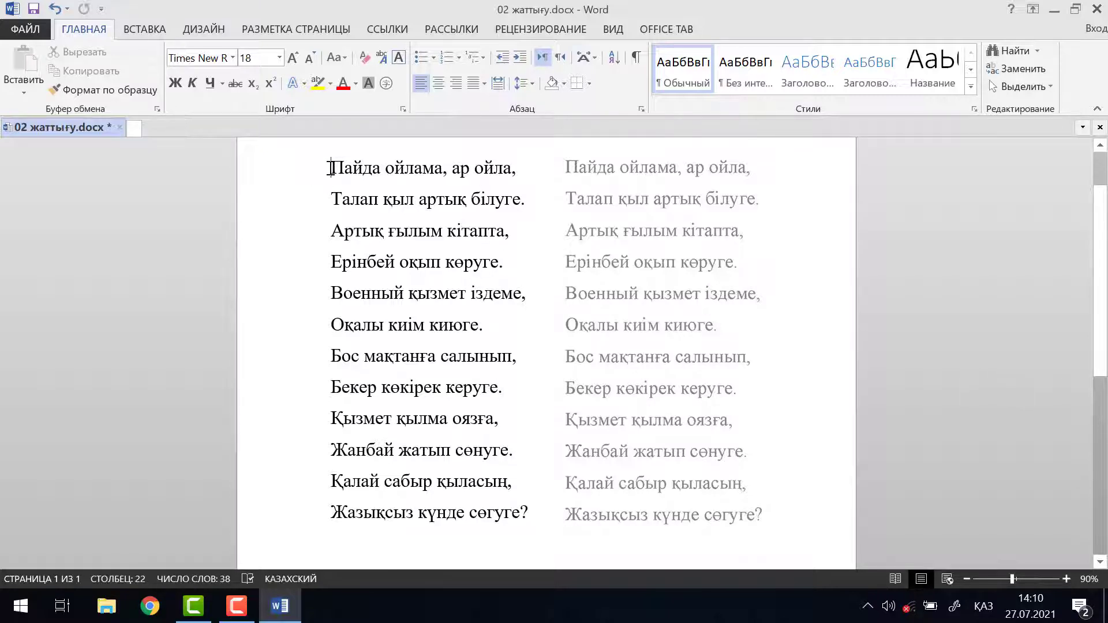
- Select the range from the start of "Пайда ойлама, ар ойла," through "Жанбай жатып сөнуге." and clear the selection
{"action": "left_click", "coordinate": [330, 168]}
{"action": "key", "text": "shift"}
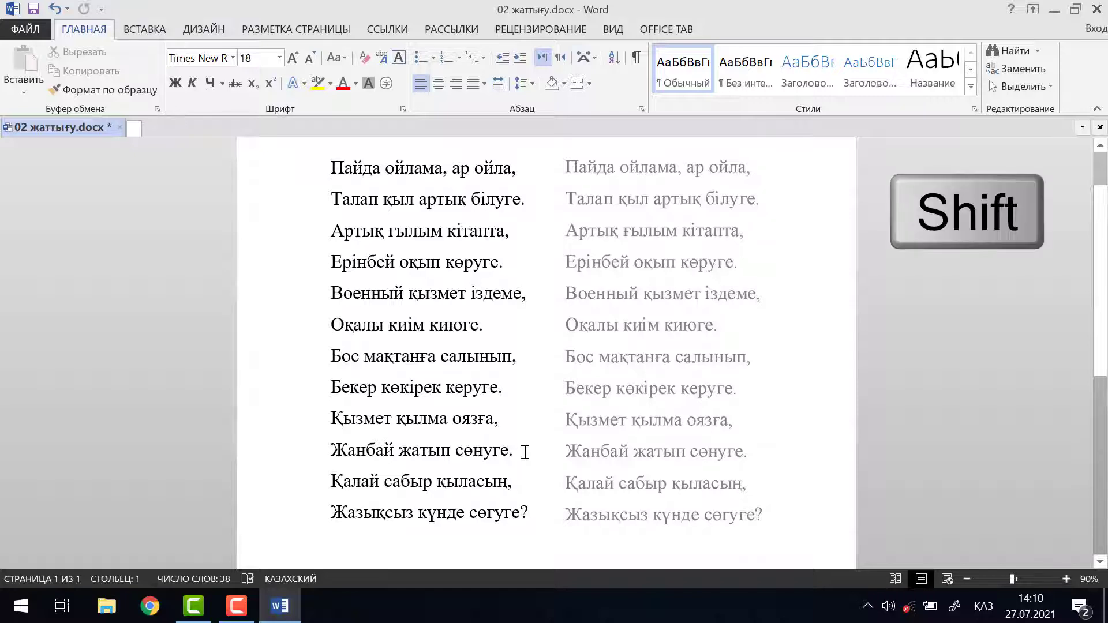
{"action": "left_click", "coordinate": [525, 452], "text": "shift"}
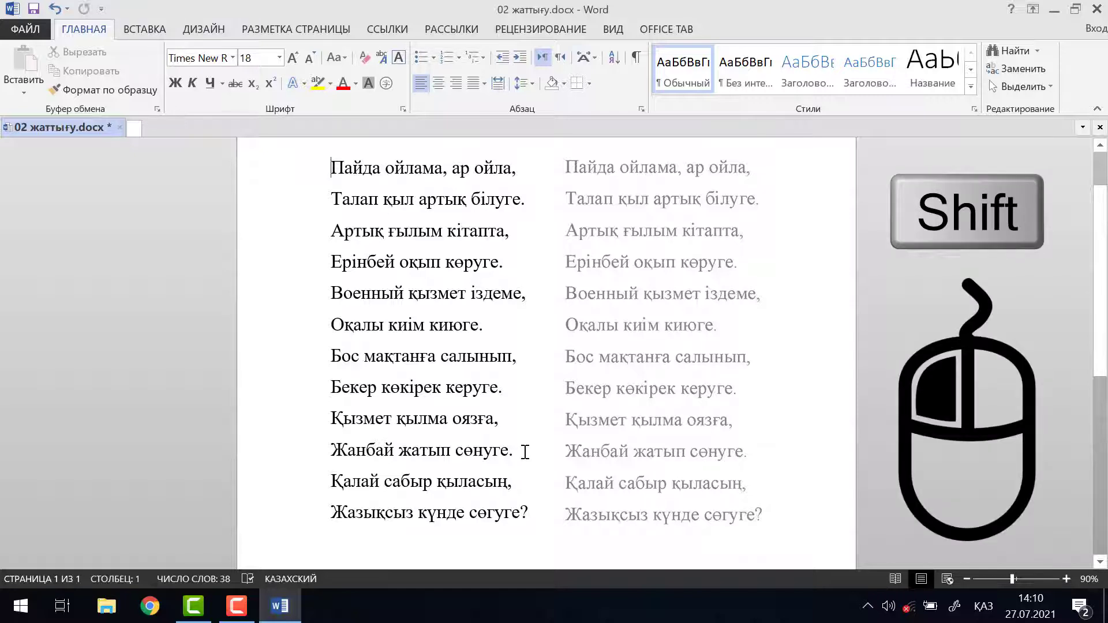
{"action": "left_click", "coordinate": [524, 452], "text": "shift"}
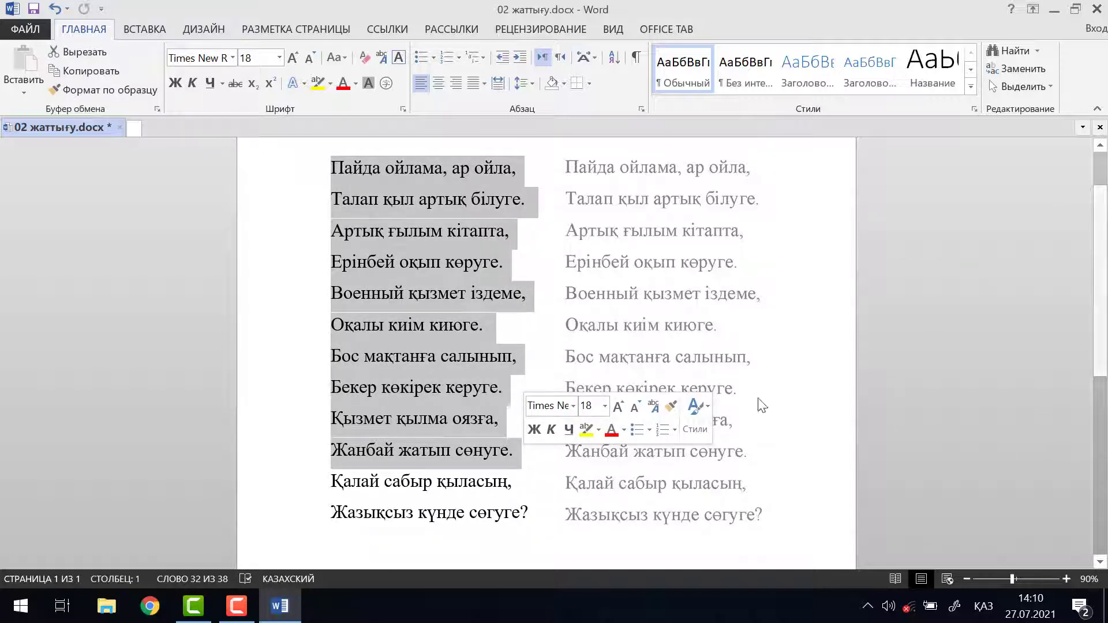
{"action": "left_click", "coordinate": [938, 344]}
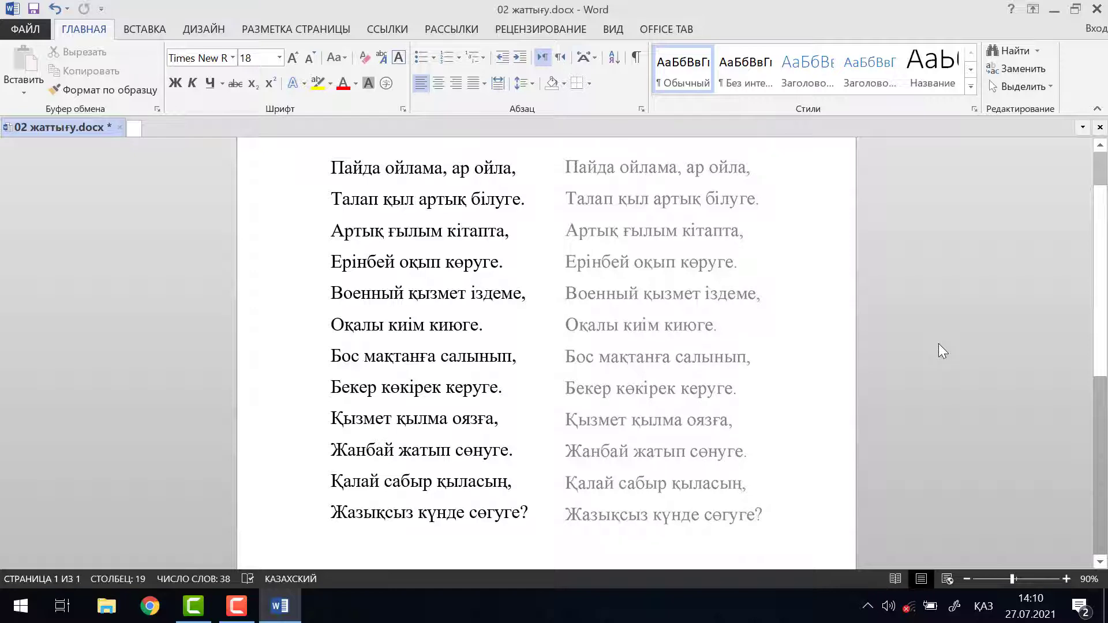
- Select the entire content of 02 жаттығу.docx and copy it to the clipboard
{"action": "key", "text": "ctrl+a"}
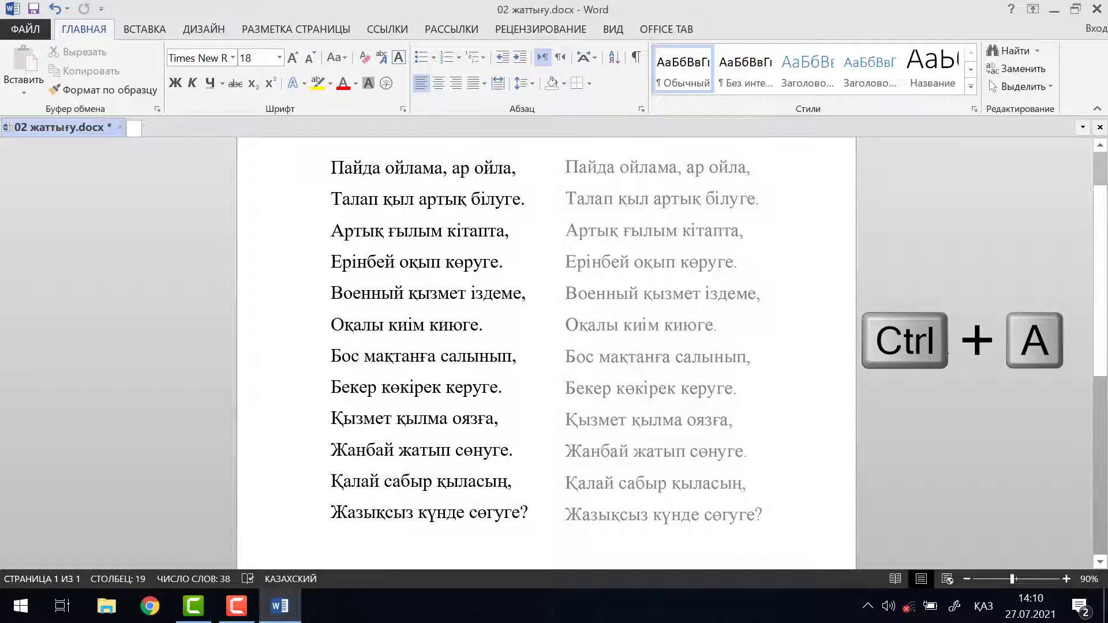
{"action": "key", "text": "ctrl+a"}
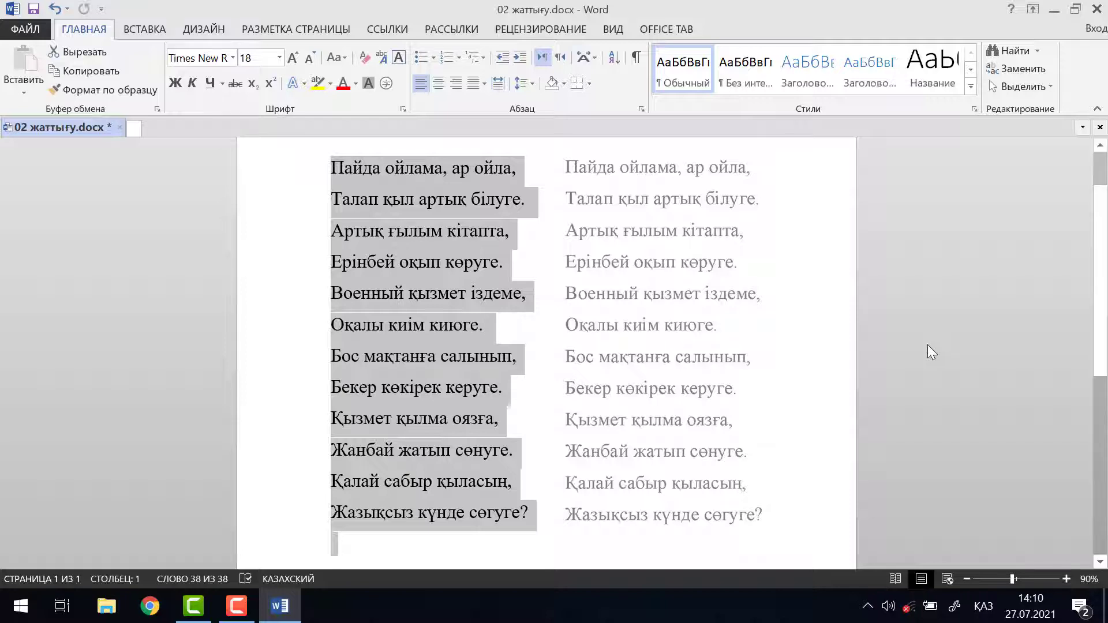
{"action": "left_click", "coordinate": [87, 70]}
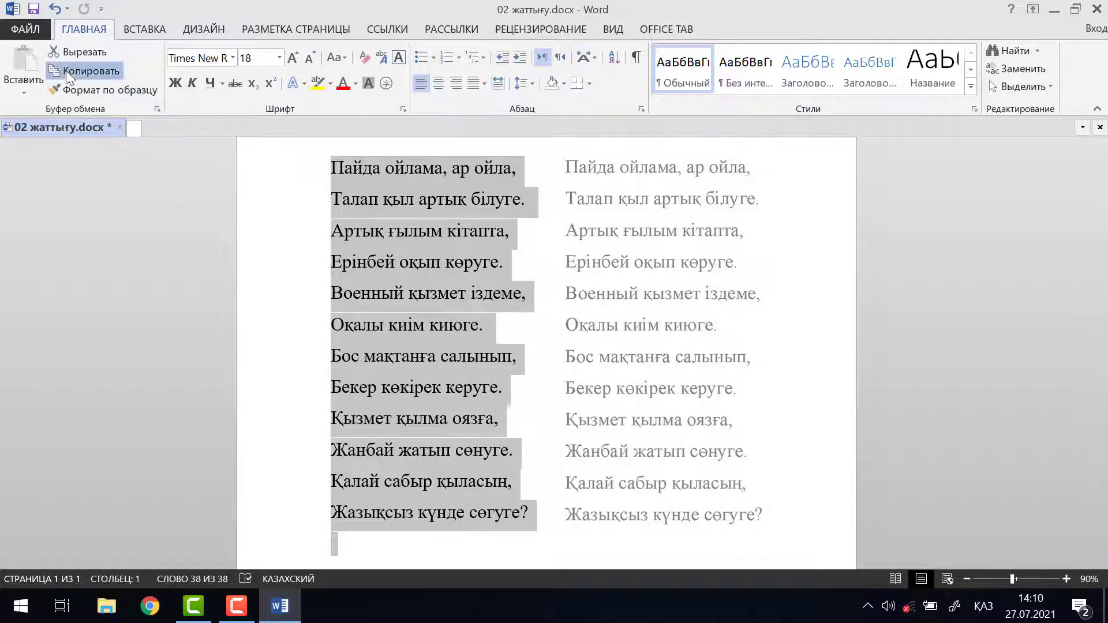
{"action": "right_click", "coordinate": [408, 260]}
{"action": "left_click", "coordinate": [445, 296]}
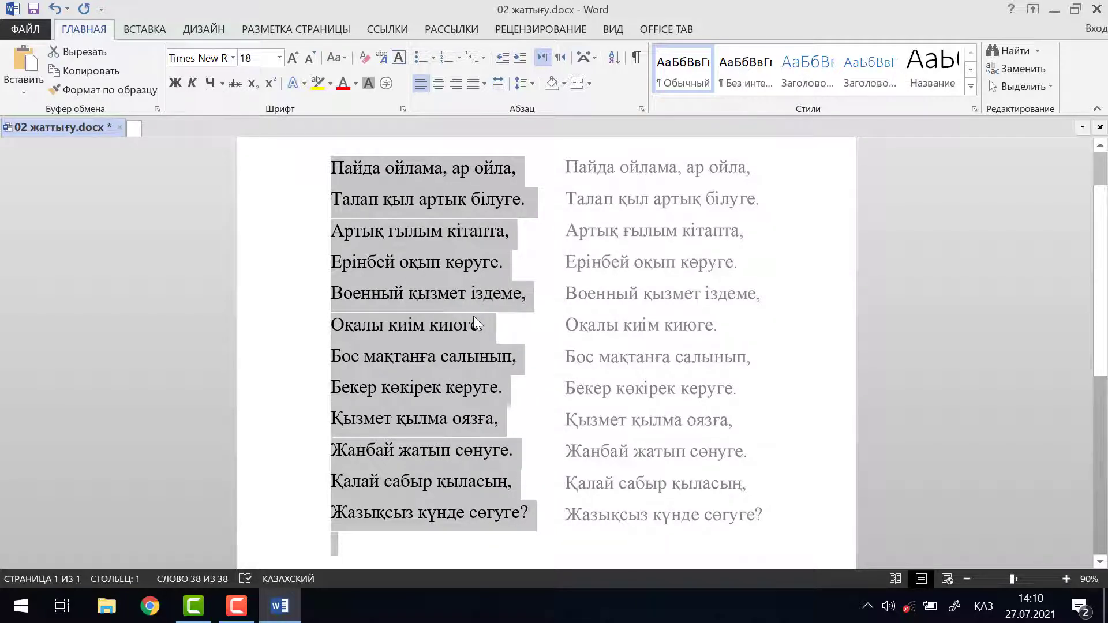
{"action": "key", "text": "ctrl+c"}
- Create a new blank document and paste the copied poem into it
{"action": "key", "text": "ctrl+n"}
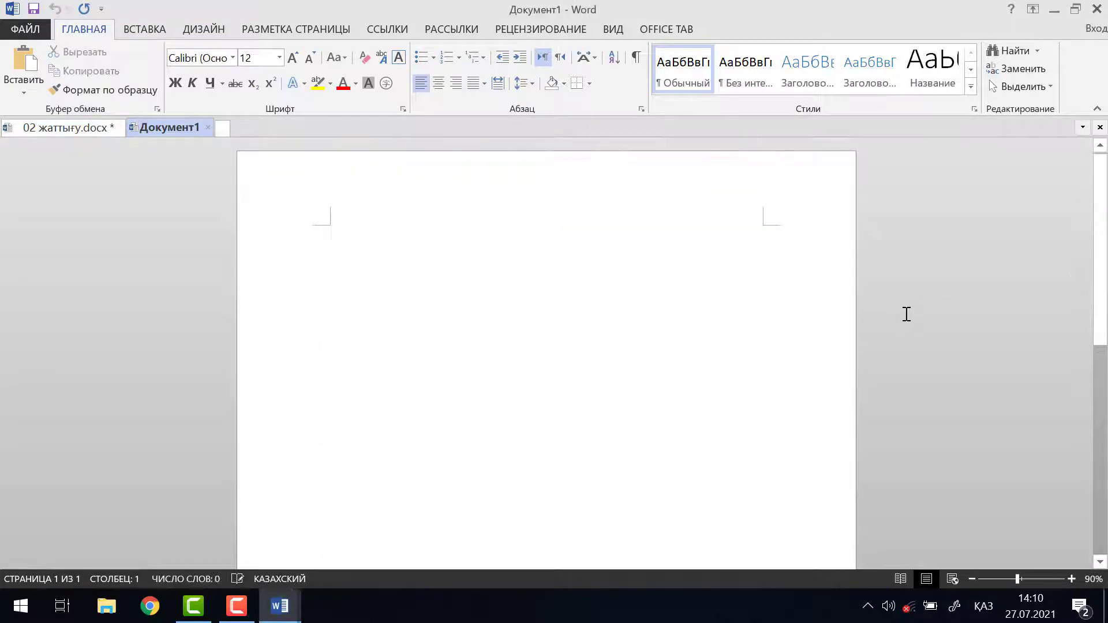
{"action": "key", "text": "ctrl+v"}
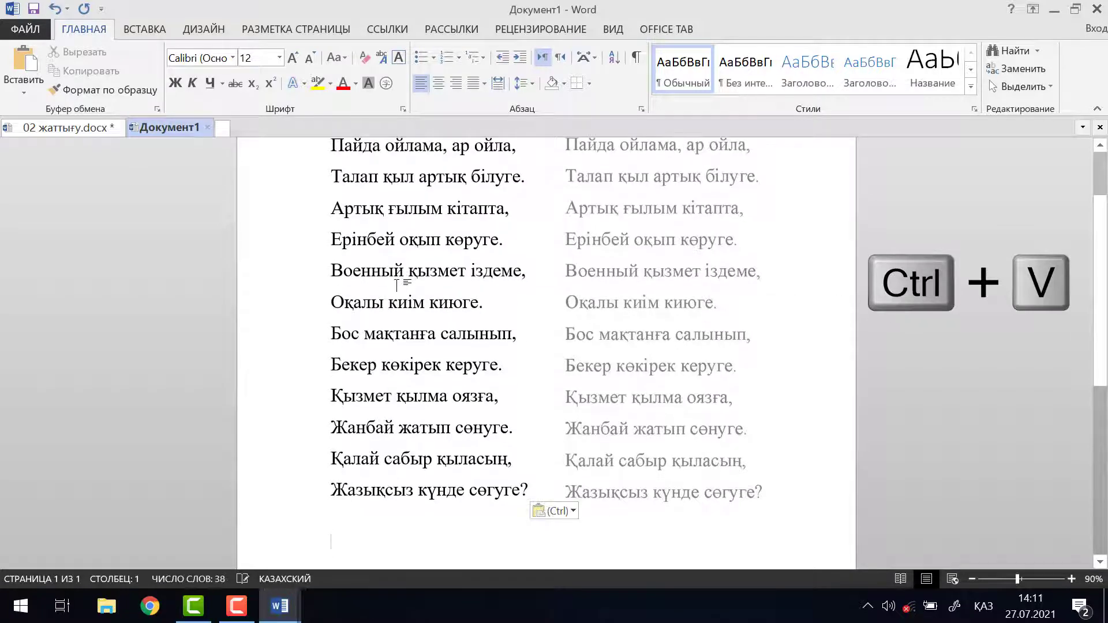
{"action": "scroll", "coordinate": [398, 285], "scroll_direction": "up", "scroll_amount": 1}
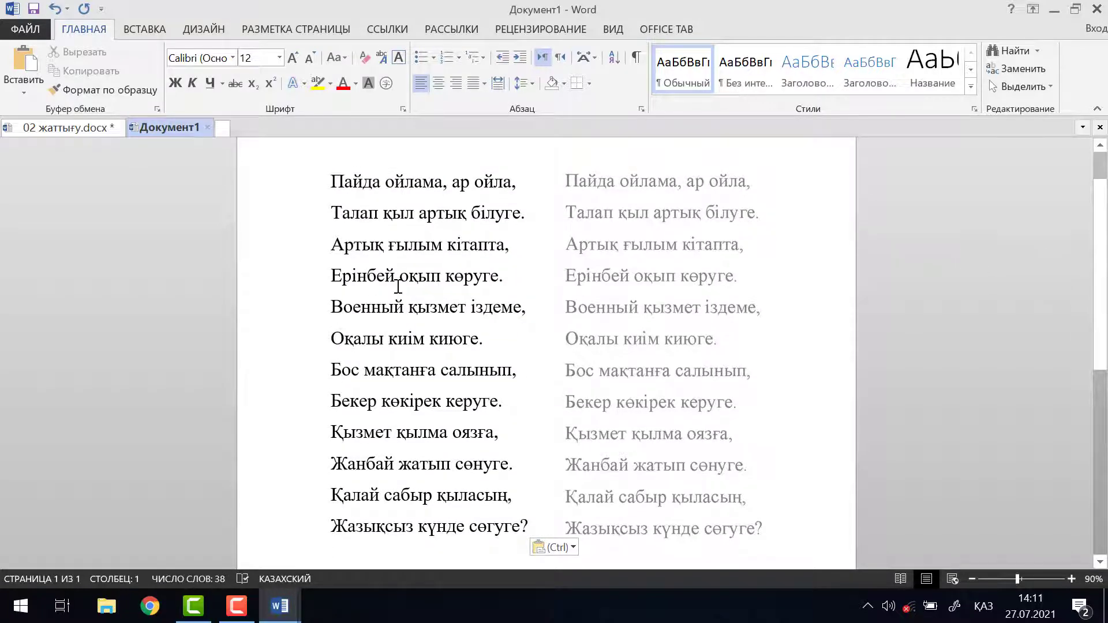